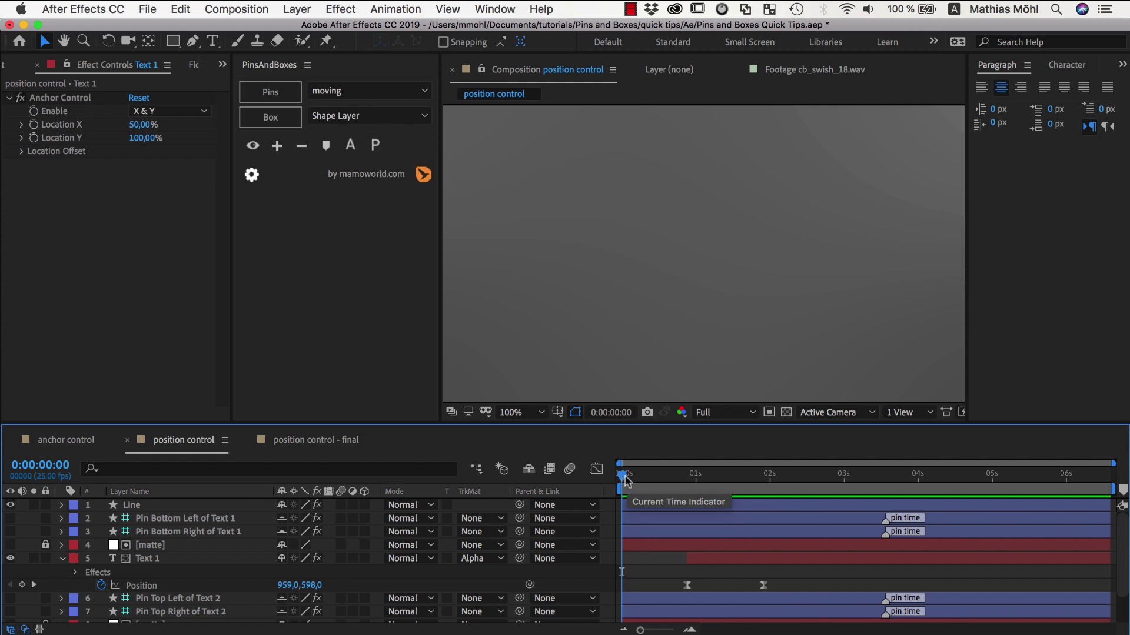
- Preview the reveal, stop at 0:00:02:16, and compare the anchor settings of TEXT 2 and TEXT 1
{"action": "key", "text": "space"}
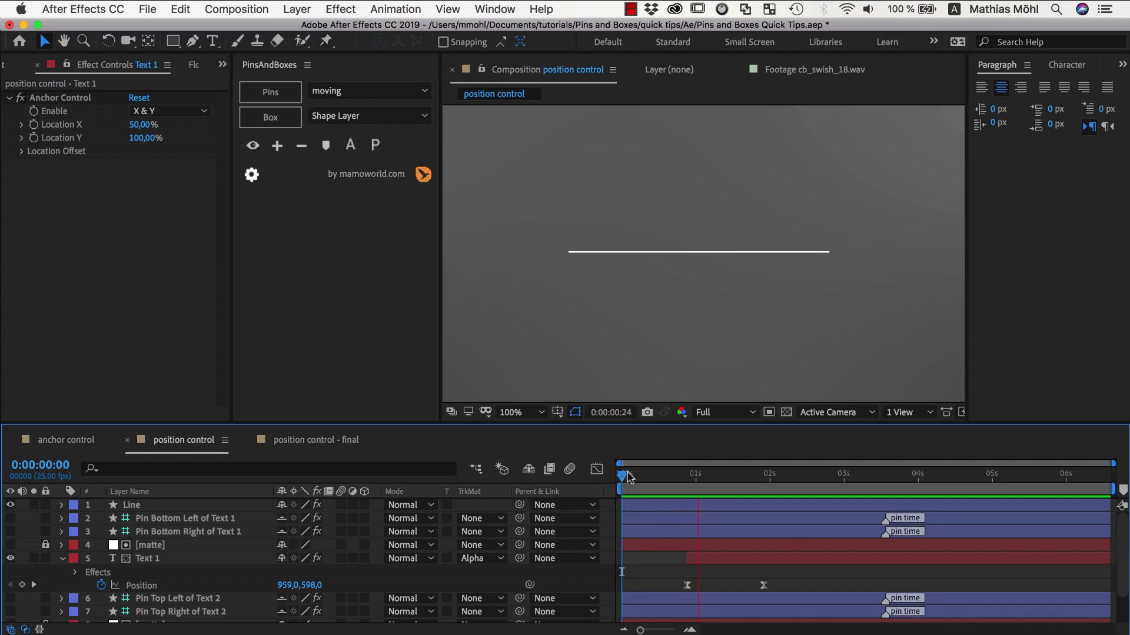
{"action": "key", "text": "space"}
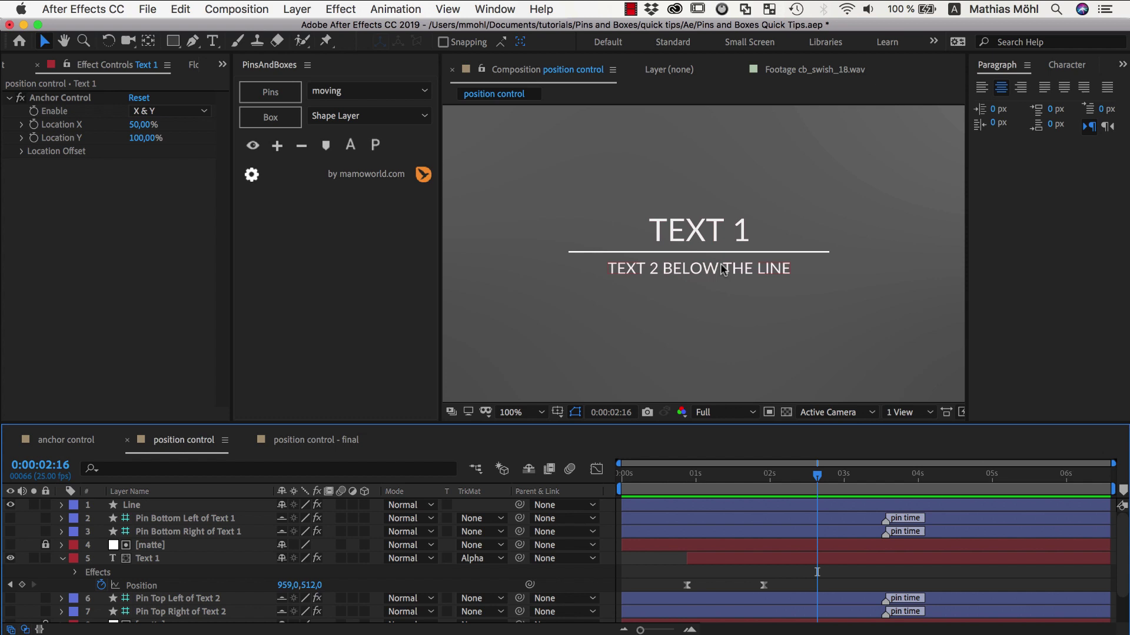
{"action": "left_click", "coordinate": [684, 268]}
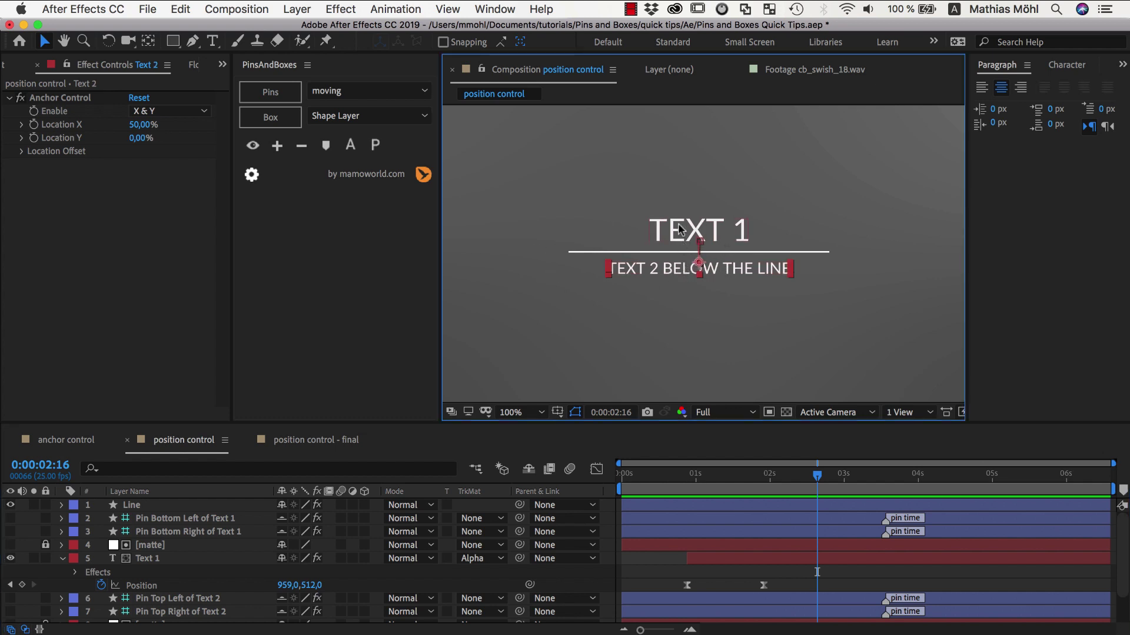
{"action": "left_click", "coordinate": [680, 229]}
{"action": "left_click", "coordinate": [684, 272]}
{"action": "left_click", "coordinate": [665, 230]}
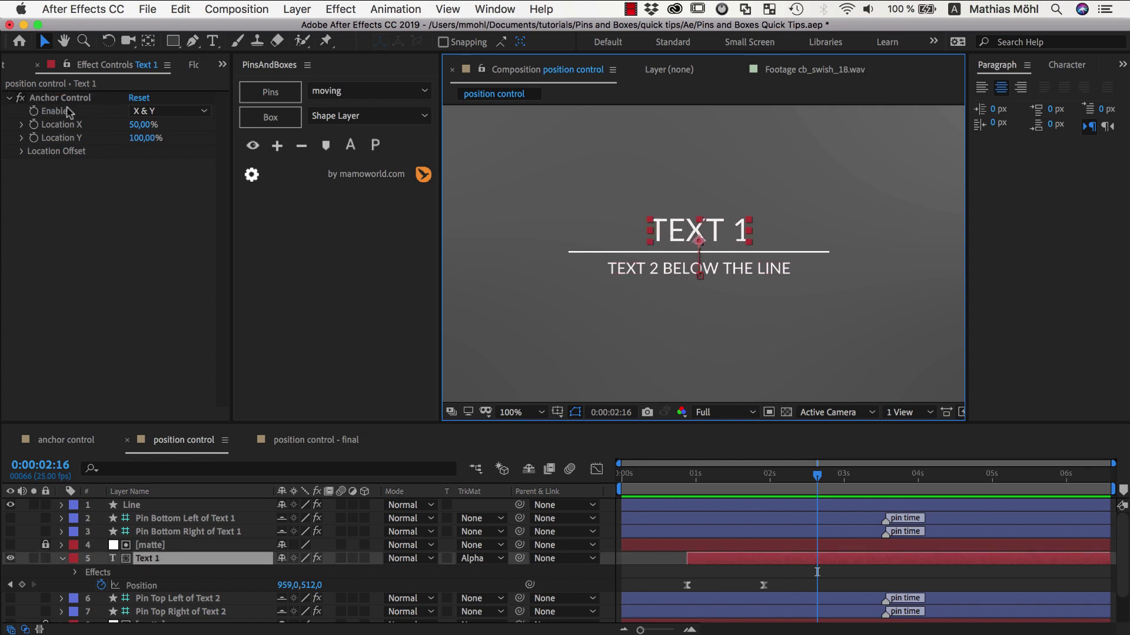
- Add a second line 'HAS A SECOND LINE' under TEXT 1
{"action": "left_click", "coordinate": [350, 150]}
{"action": "double_click", "coordinate": [723, 233]}
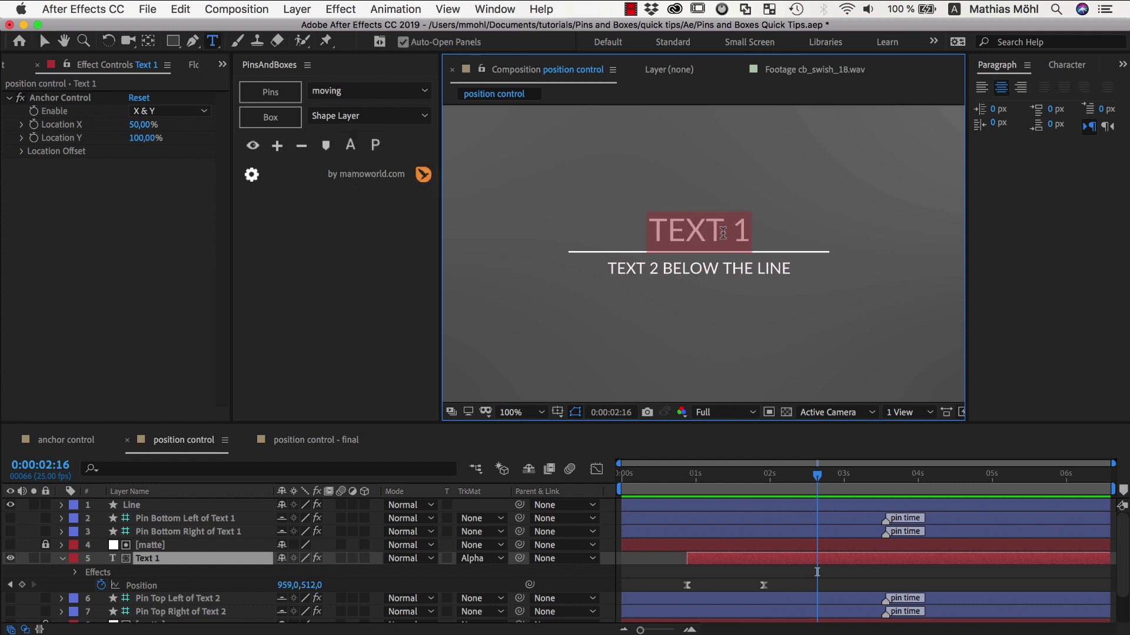
{"action": "key", "text": "Right"}
{"action": "key", "text": "Return"}
{"action": "type", "text": "HAS A"}
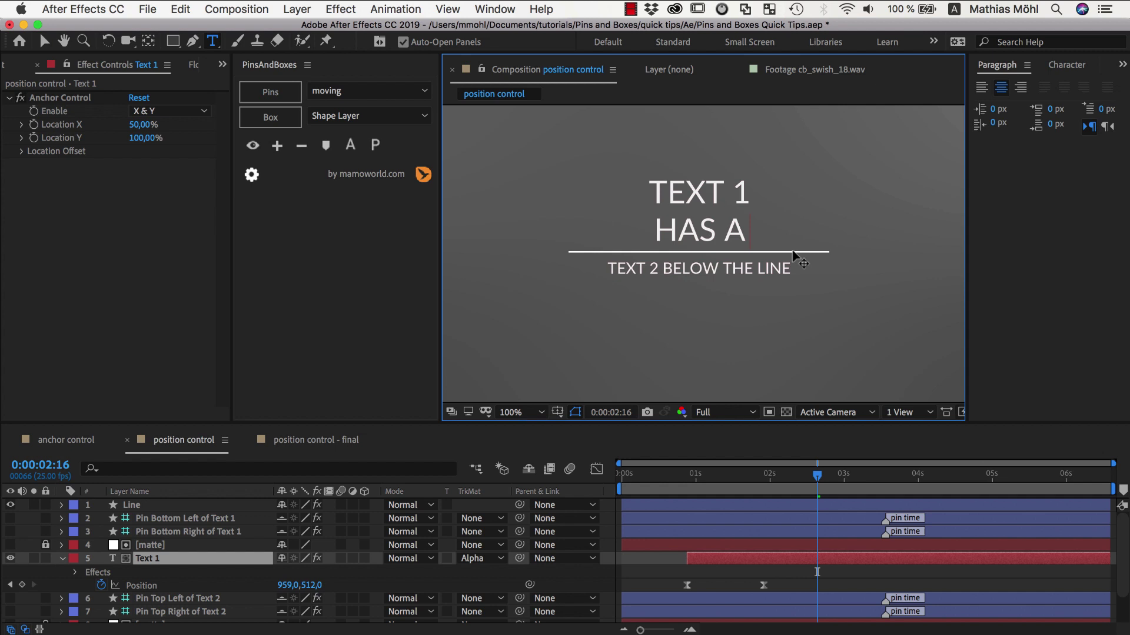
{"action": "type", "text": " SECOND LINE"}
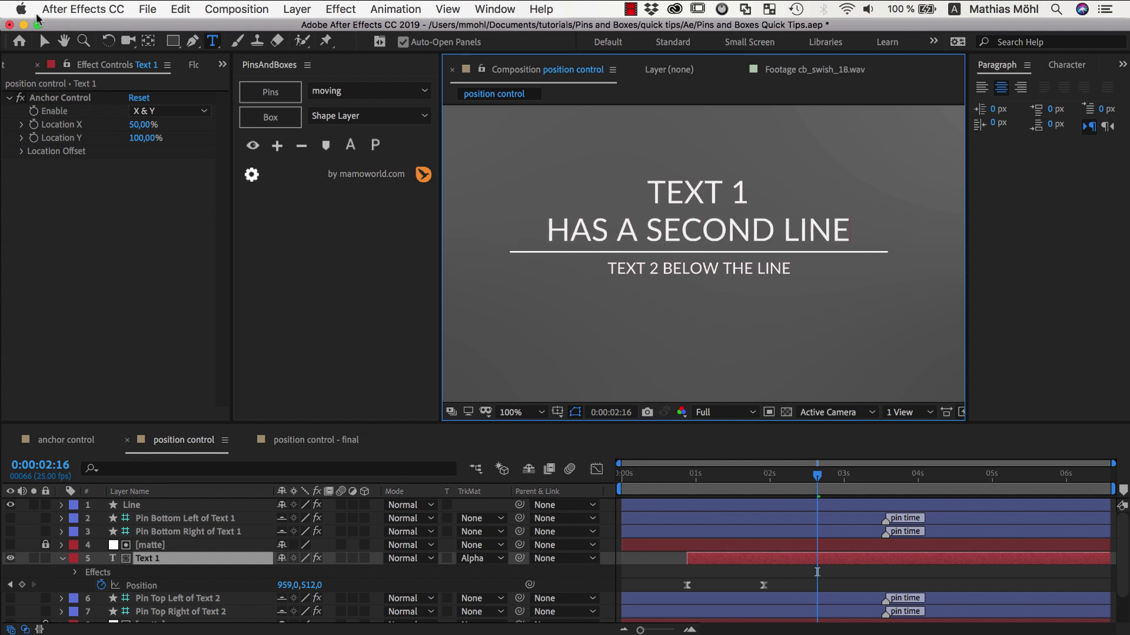
{"action": "left_click", "coordinate": [44, 41]}
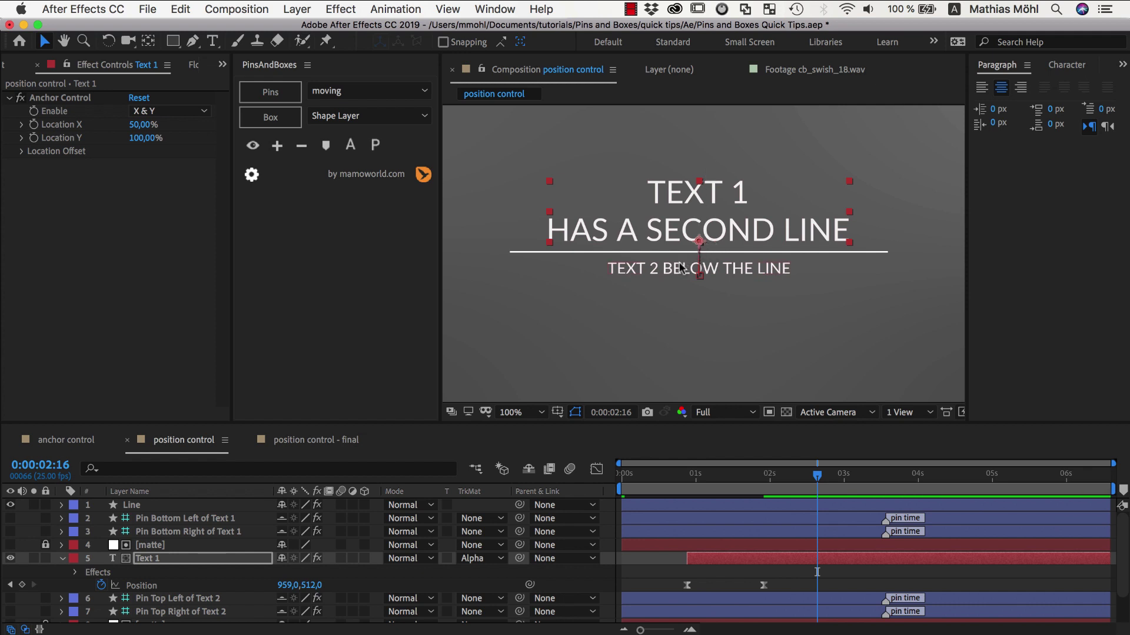
- Add a second line 'LINE TWO' to the lower title TEXT 2
{"action": "left_click", "coordinate": [681, 274]}
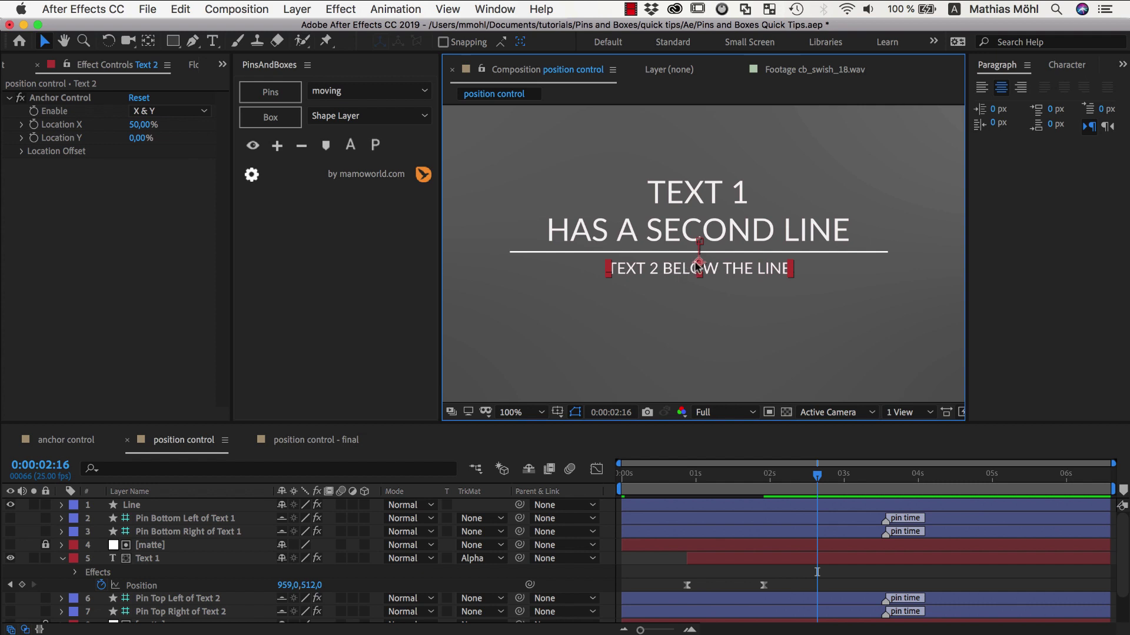
{"action": "double_click", "coordinate": [700, 266]}
{"action": "key", "text": "Return"}
{"action": "type", "text": "LINE"}
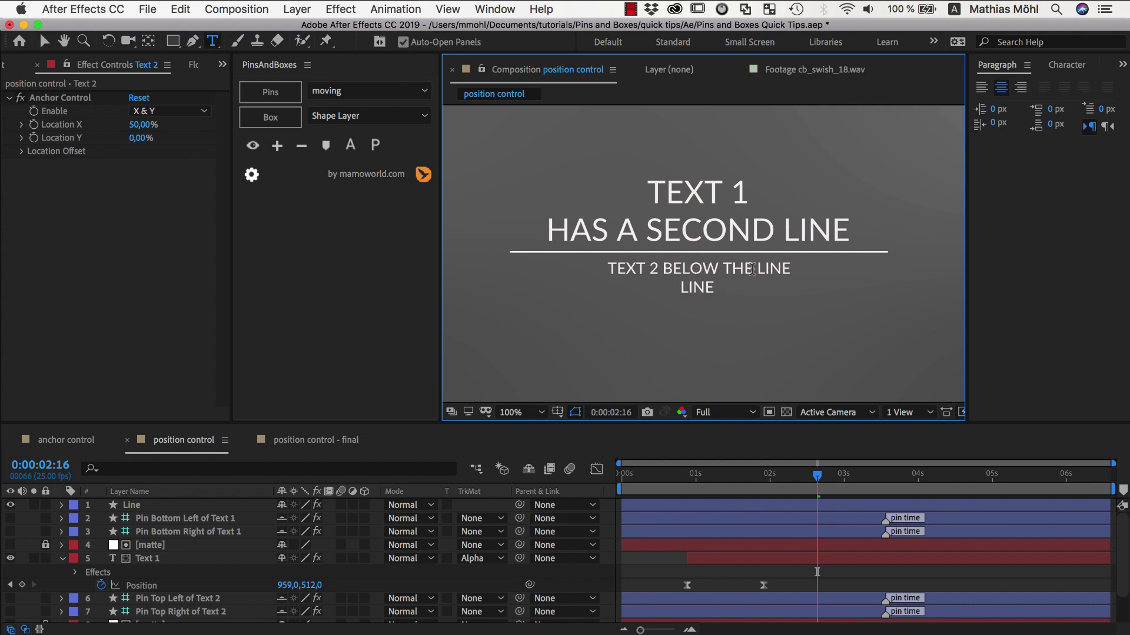
{"action": "type", "text": " TWO"}
{"action": "key", "text": "Escape"}
- Show the PinsAndBoxes pin layers on the line, with no title selected
{"action": "key", "text": "v"}
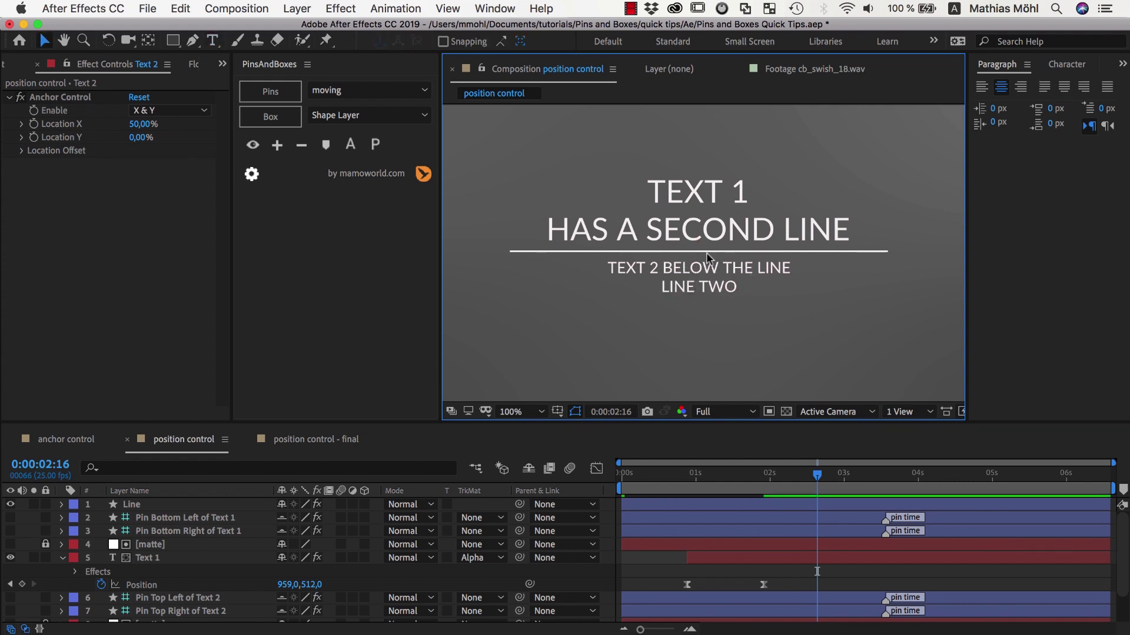
{"action": "left_click", "coordinate": [667, 272]}
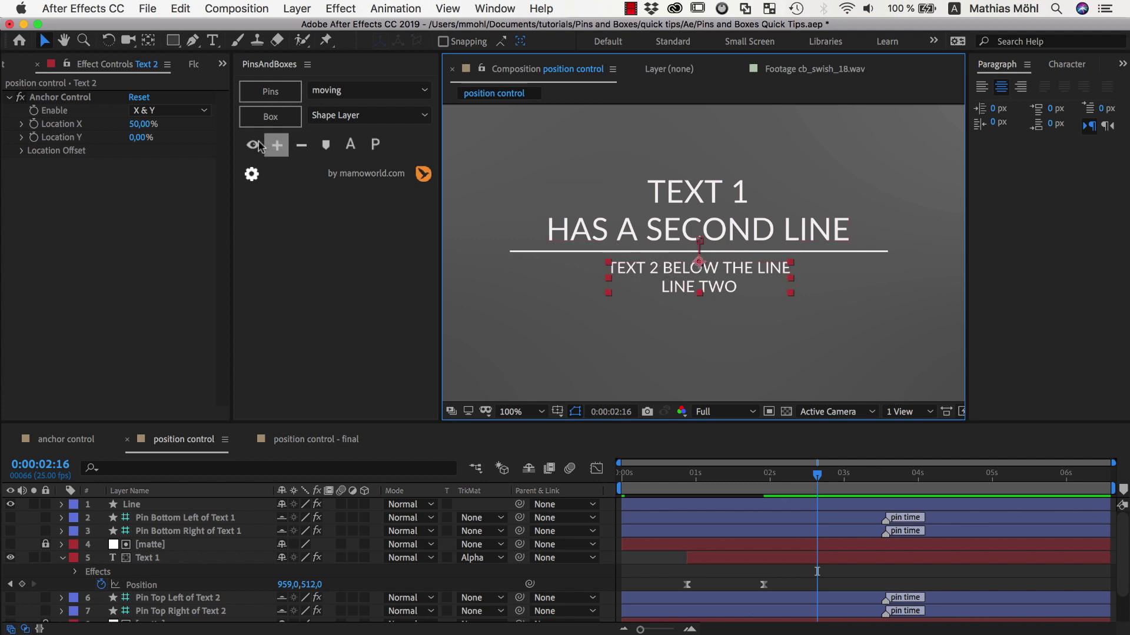
{"action": "left_click", "coordinate": [252, 145]}
{"action": "left_click", "coordinate": [523, 262]}
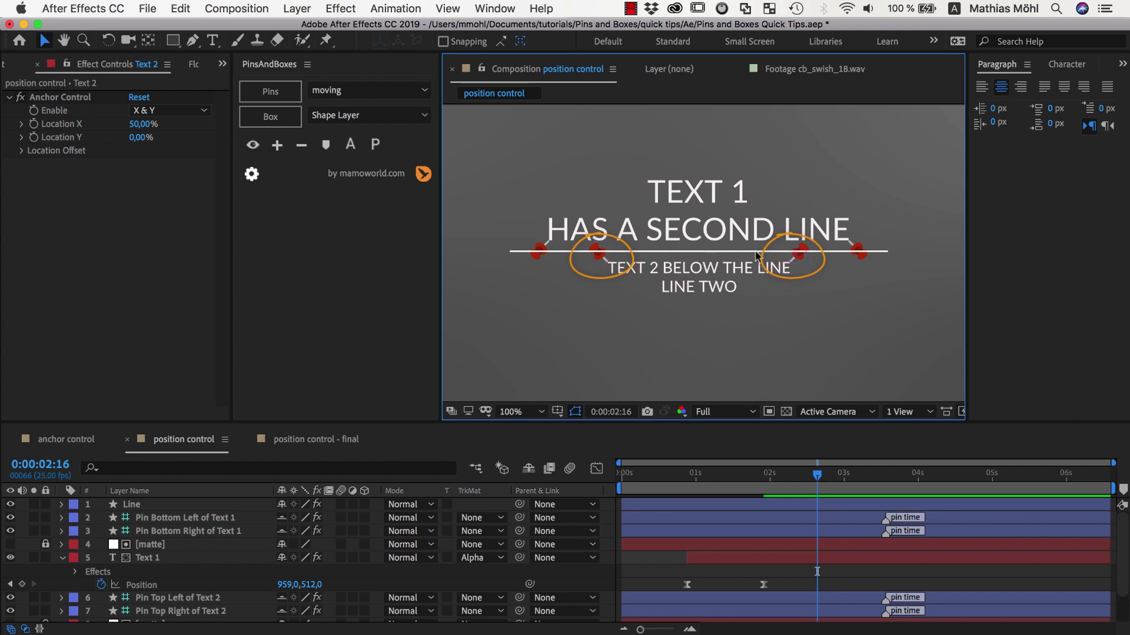
- Switch the Line layer's Box Type to box, then back to horizontal line
{"action": "left_click", "coordinate": [124, 506]}
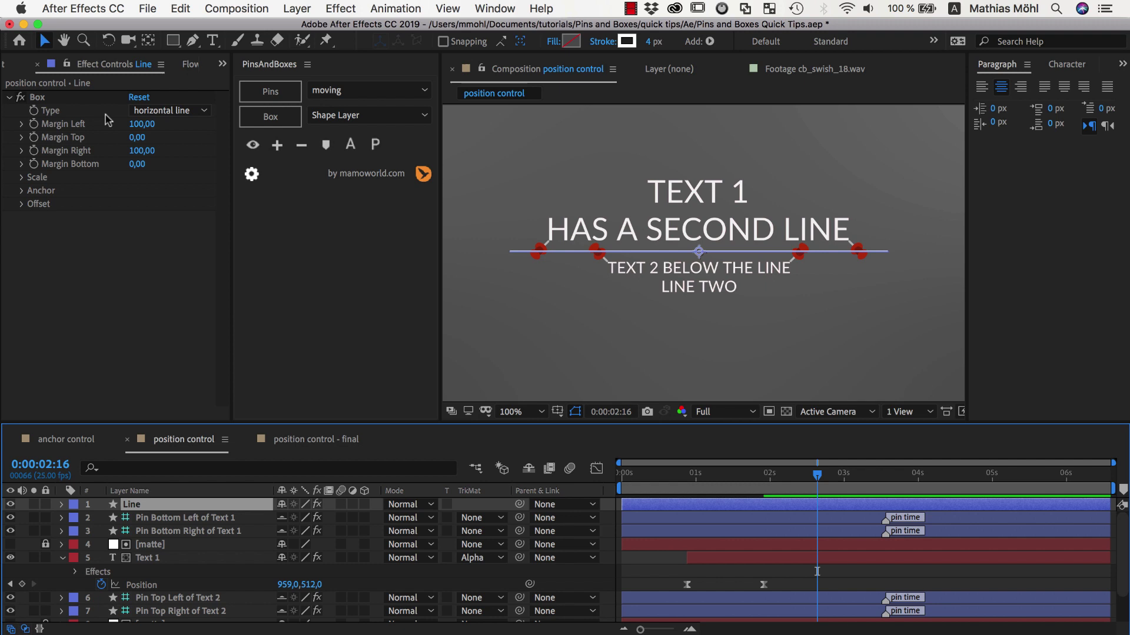
{"action": "left_click", "coordinate": [151, 111]}
{"action": "left_click", "coordinate": [154, 127]}
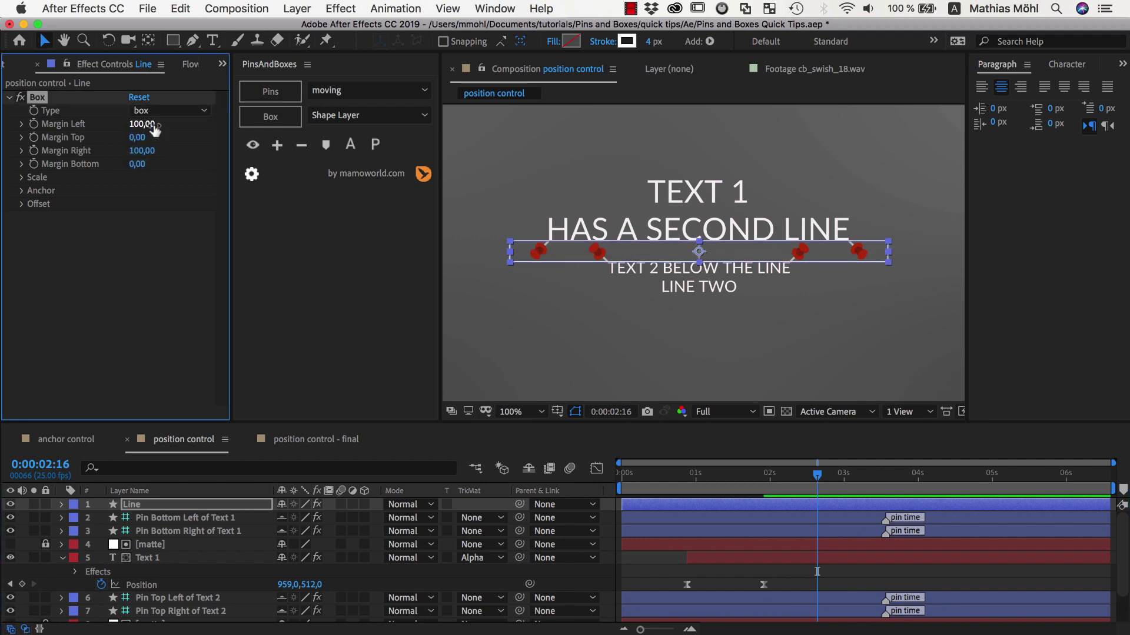
{"action": "left_click", "coordinate": [150, 112]}
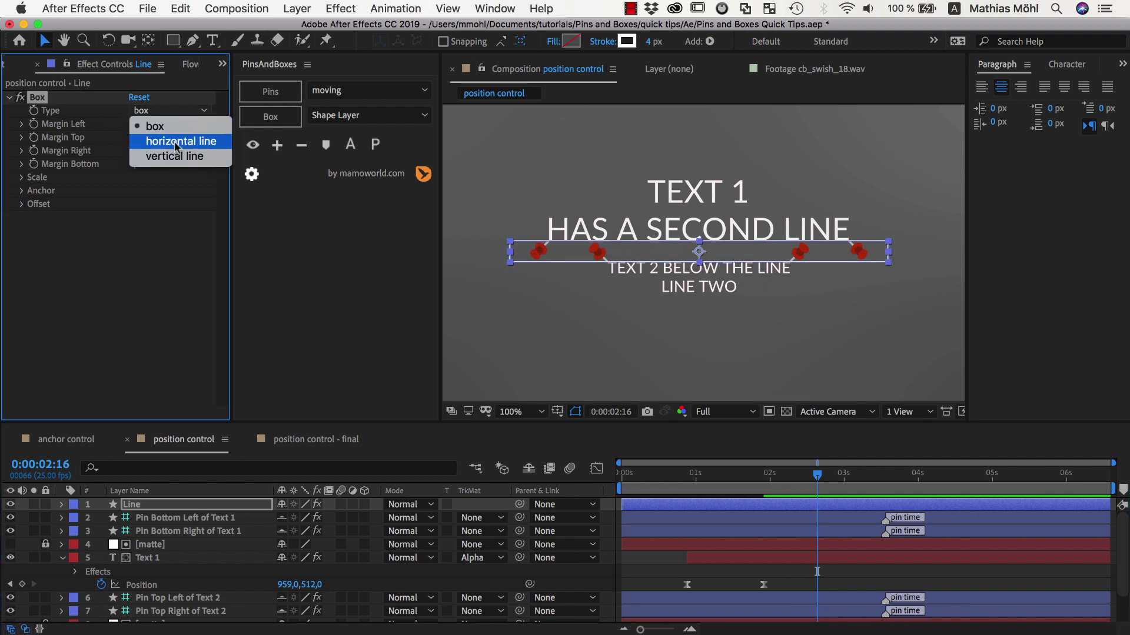
{"action": "left_click", "coordinate": [177, 142]}
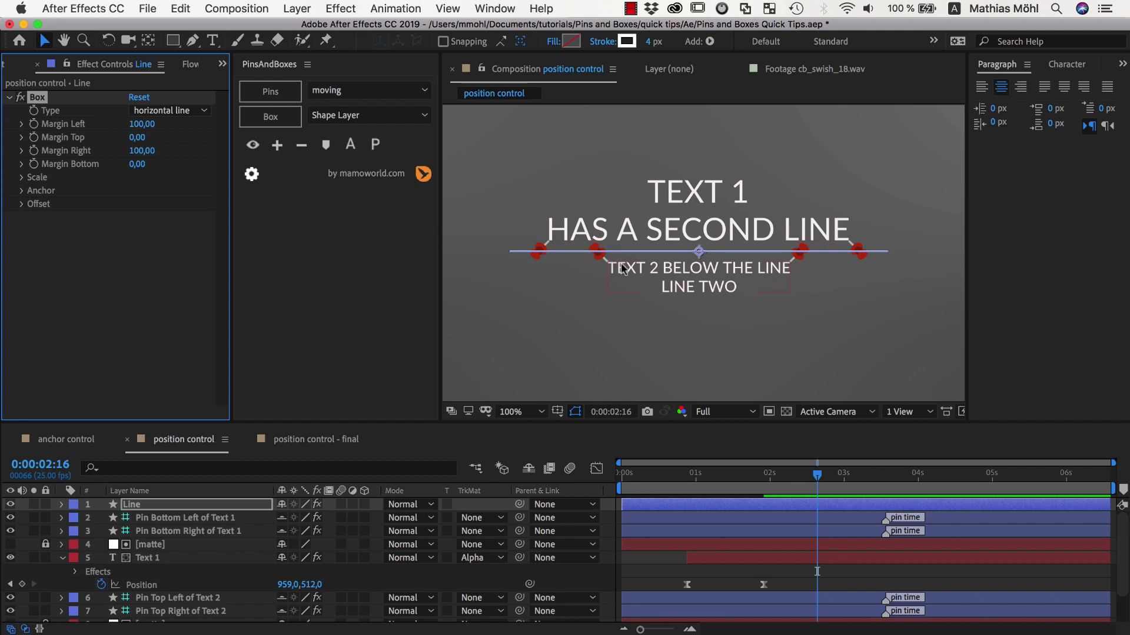
- Hide the pin layers and replay the two-line titles' reveal from the start
{"action": "left_click", "coordinate": [252, 145]}
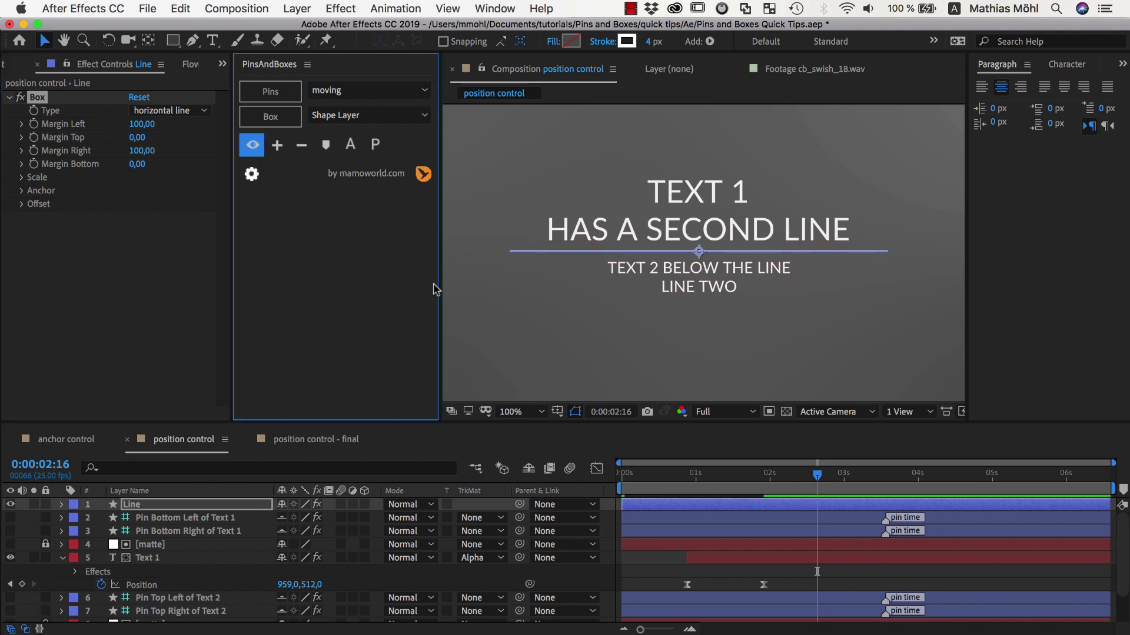
{"action": "left_click", "coordinate": [476, 303]}
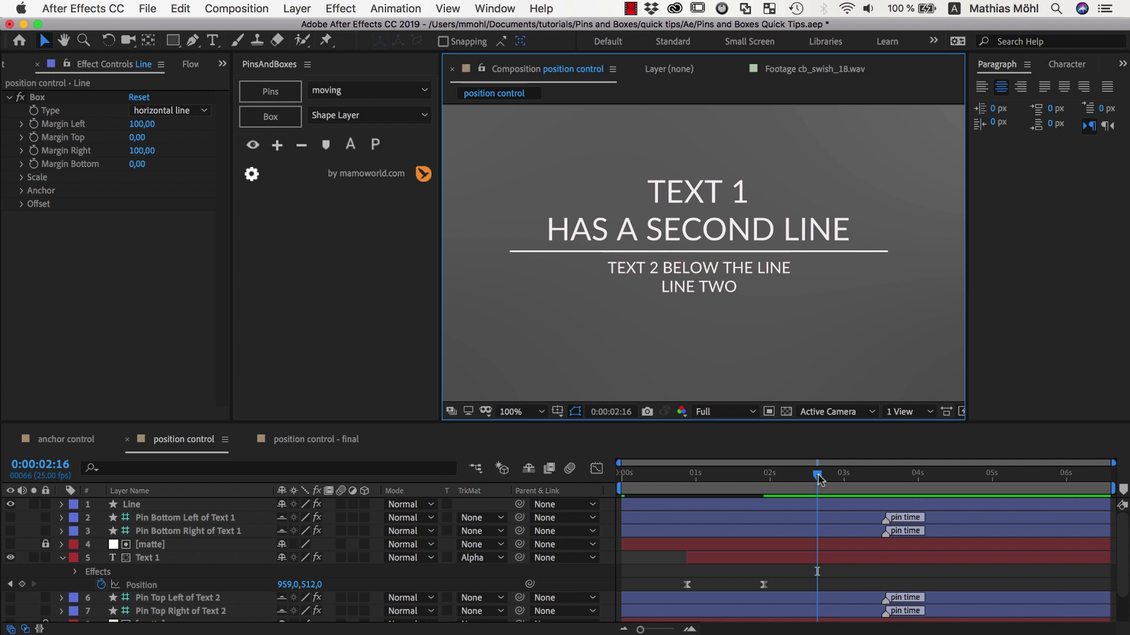
{"action": "left_click_drag", "start_coordinate": [820, 480], "coordinate": [542, 453]}
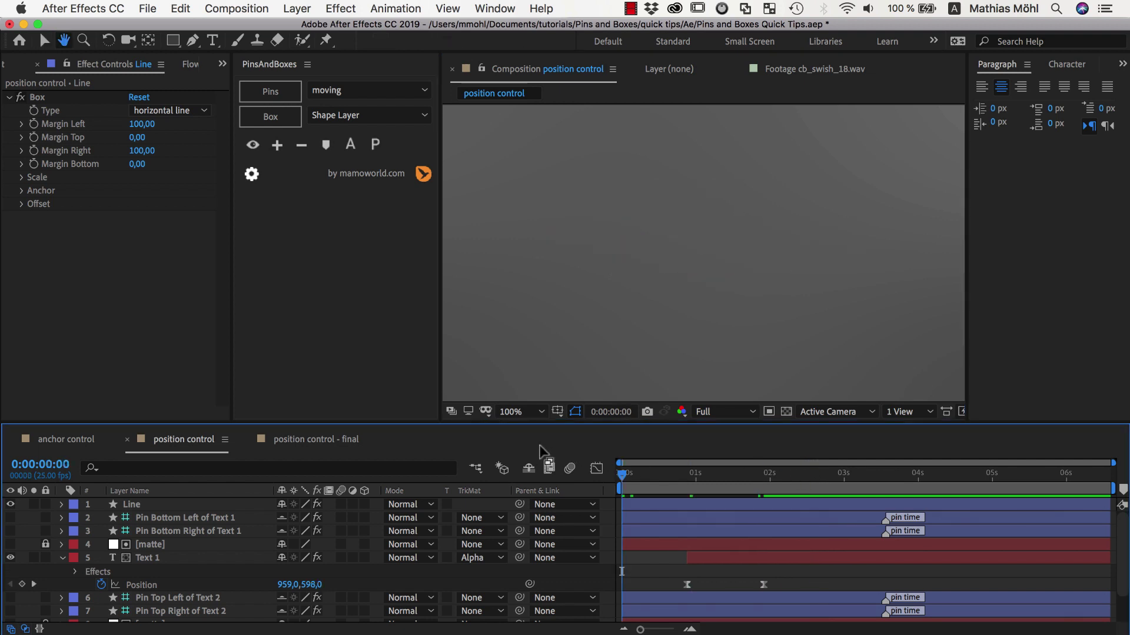
{"action": "key", "text": "space"}
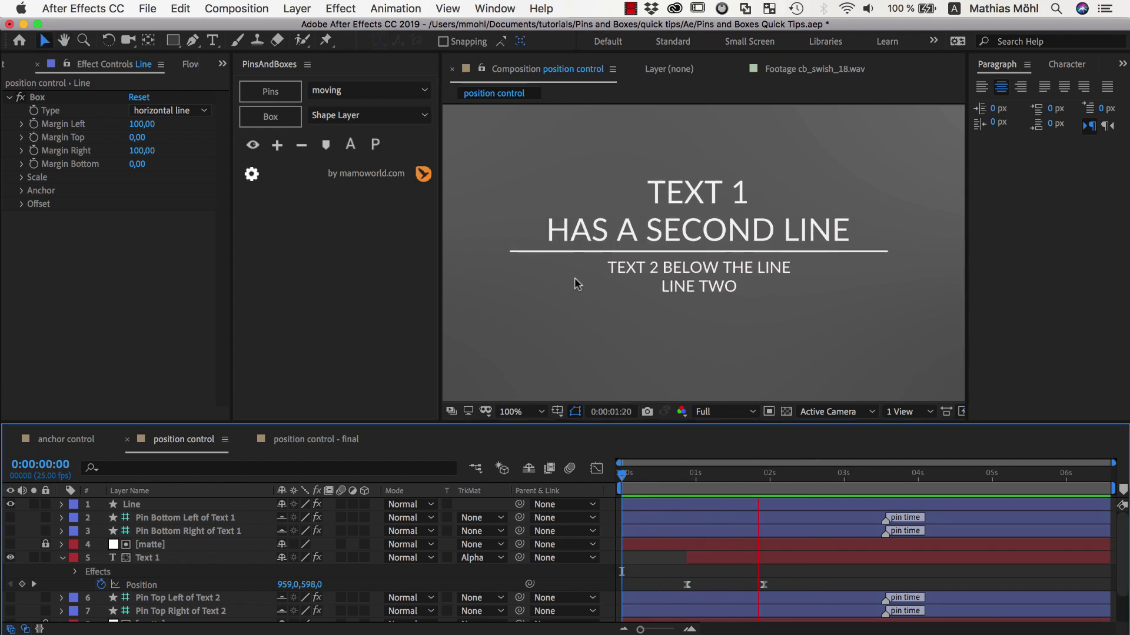
{"action": "left_click_drag", "start_coordinate": [812, 478], "coordinate": [747, 516]}
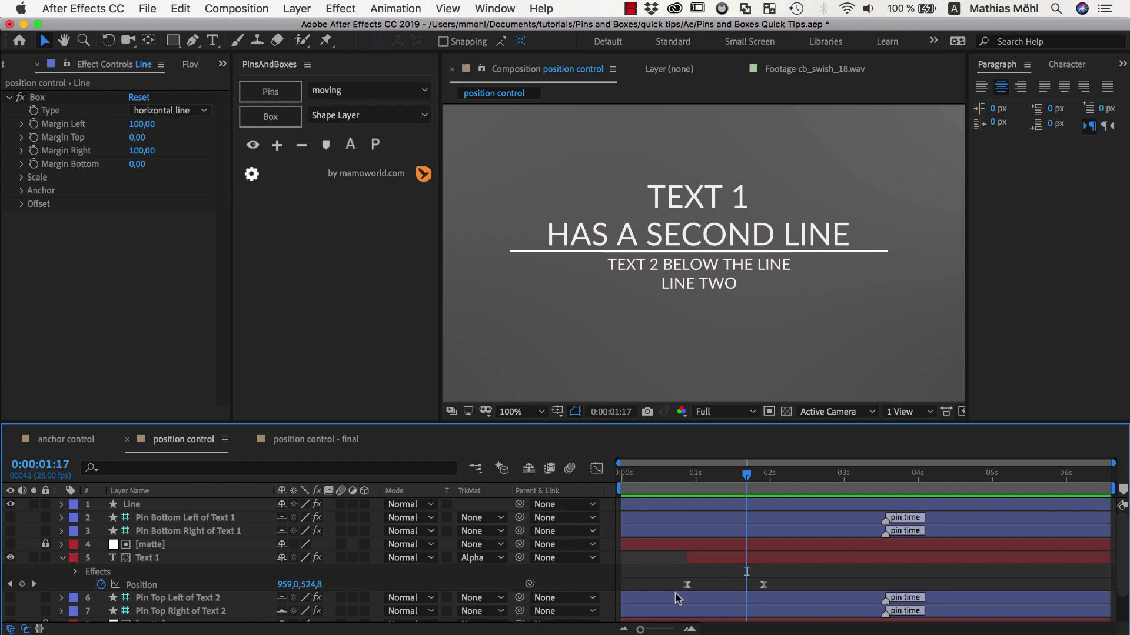
- Drag Text 1's 0:00:00:22 Position keyframe down to 959,1022
{"action": "left_click", "coordinate": [158, 560]}
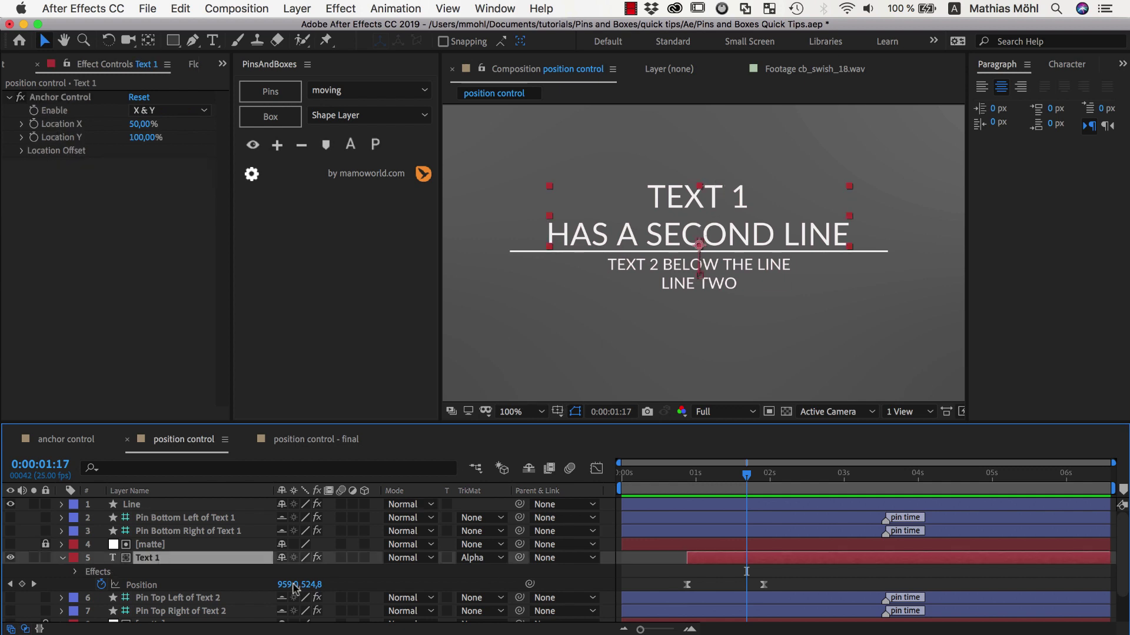
{"action": "left_click", "coordinate": [140, 586]}
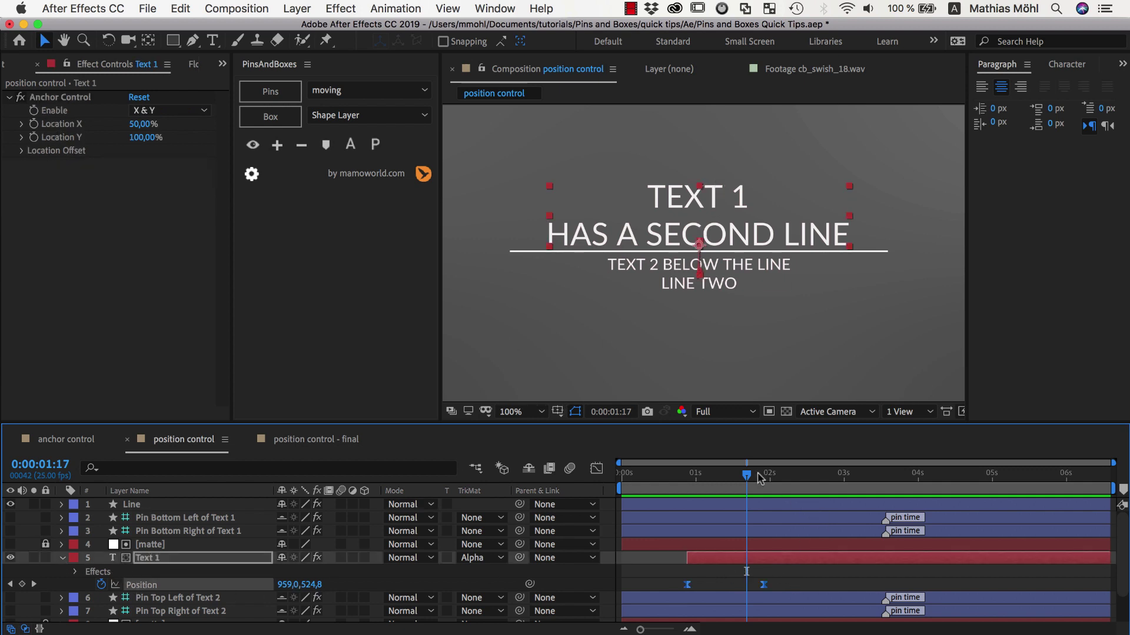
{"action": "left_click_drag", "start_coordinate": [747, 477], "coordinate": [689, 499]}
{"action": "left_click", "coordinate": [711, 568]}
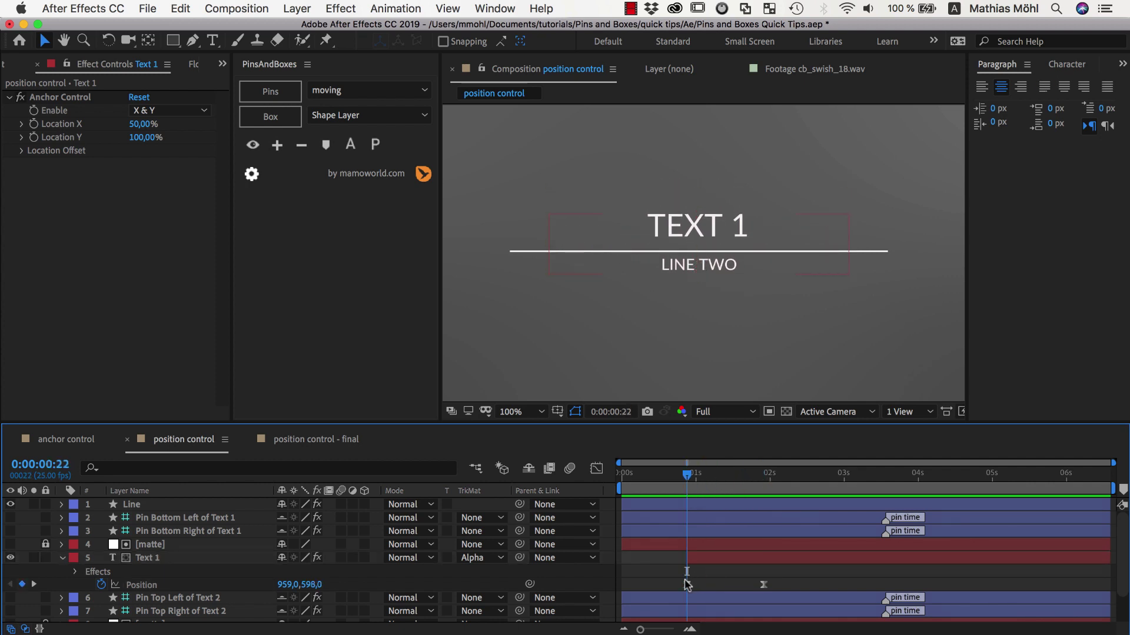
{"action": "left_click", "coordinate": [687, 585]}
{"action": "left_click_drag", "start_coordinate": [699, 275], "coordinate": [705, 390]}
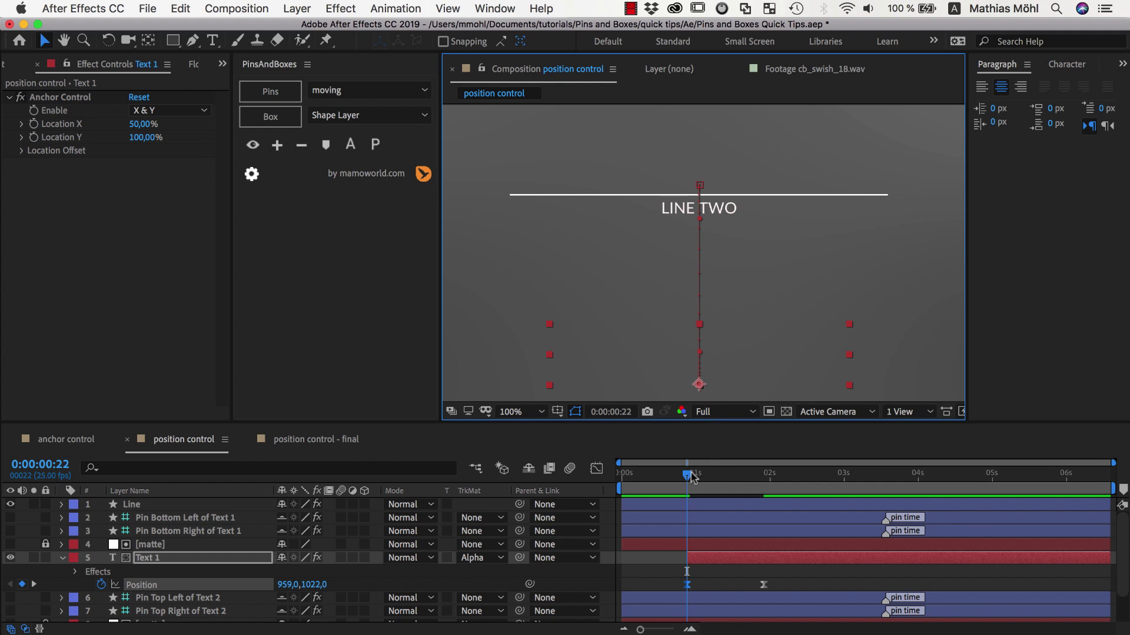
- Scrub through Text 1's eased rise and return to its 959,598 keyframe at 0:00:00:22
{"action": "left_click_drag", "start_coordinate": [686, 474], "coordinate": [743, 475]}
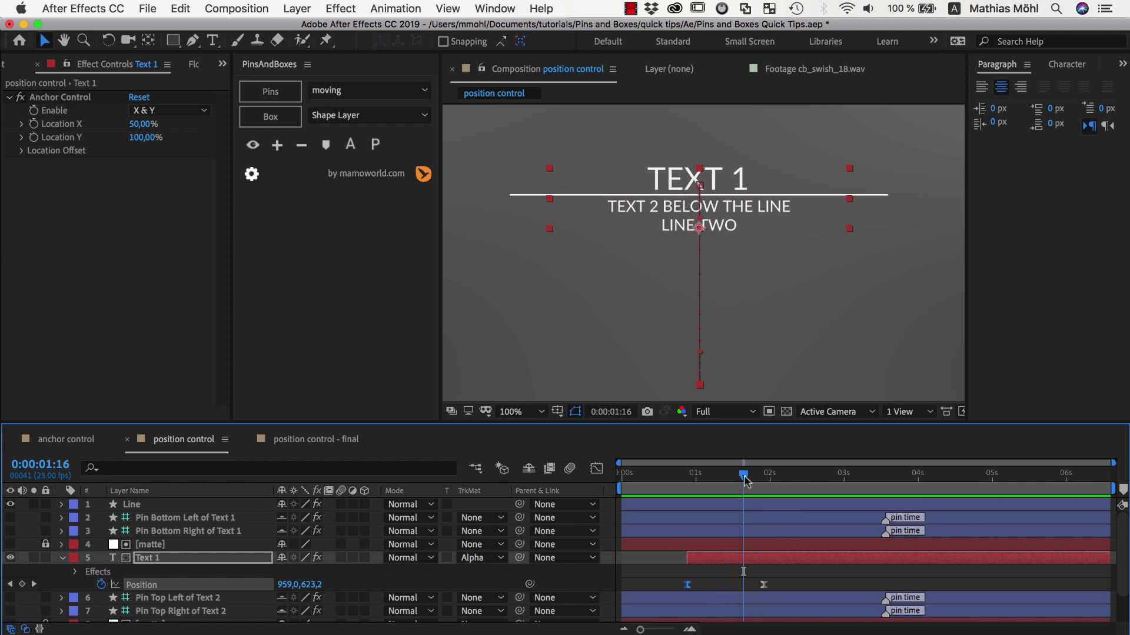
{"action": "mouse_move", "coordinate": [743, 480]}
{"action": "left_mouse_down"}
{"action": "mouse_move", "coordinate": [708, 481]}
{"action": "mouse_move", "coordinate": [740, 481]}
{"action": "left_mouse_up"}
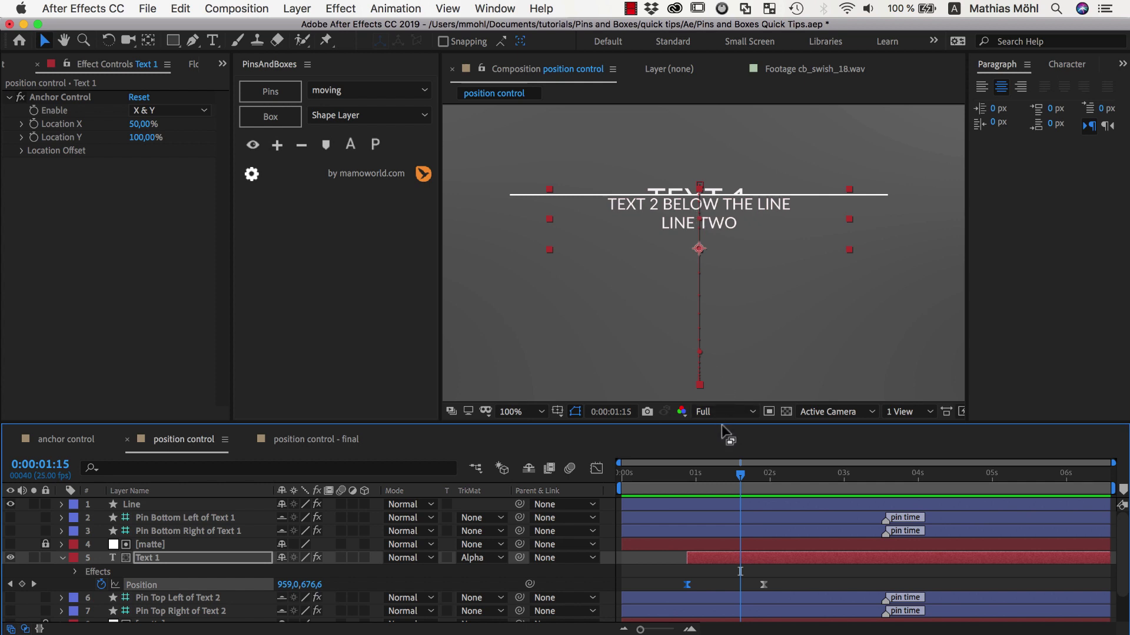
{"action": "key", "text": "j"}
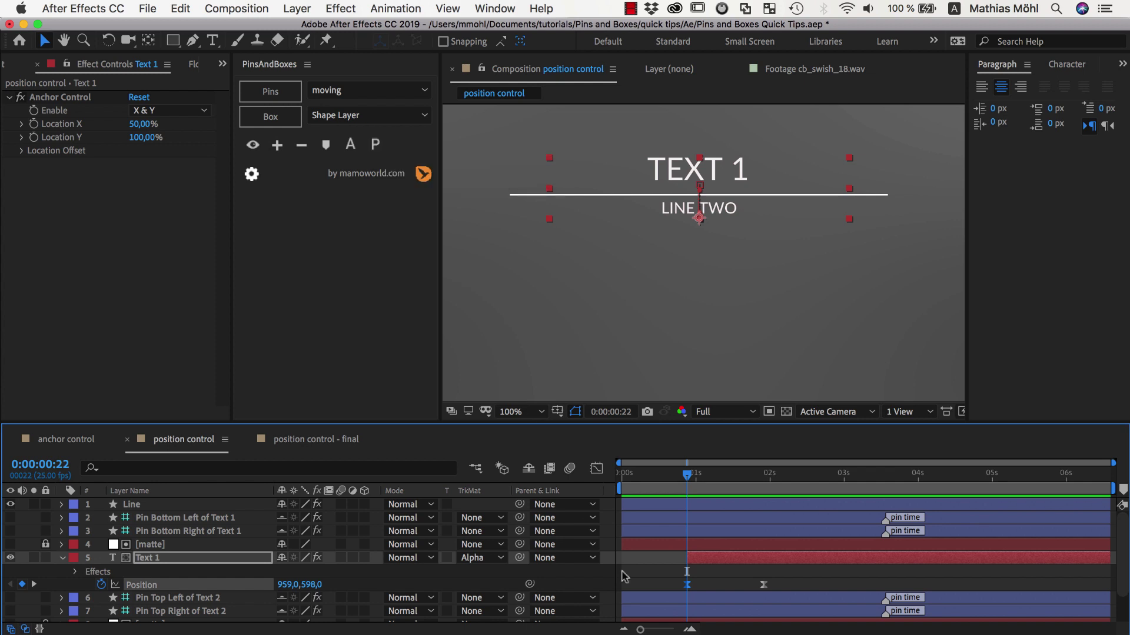
- Remove all Position keyframes from the Text 2 layer
{"action": "key", "text": "k"}
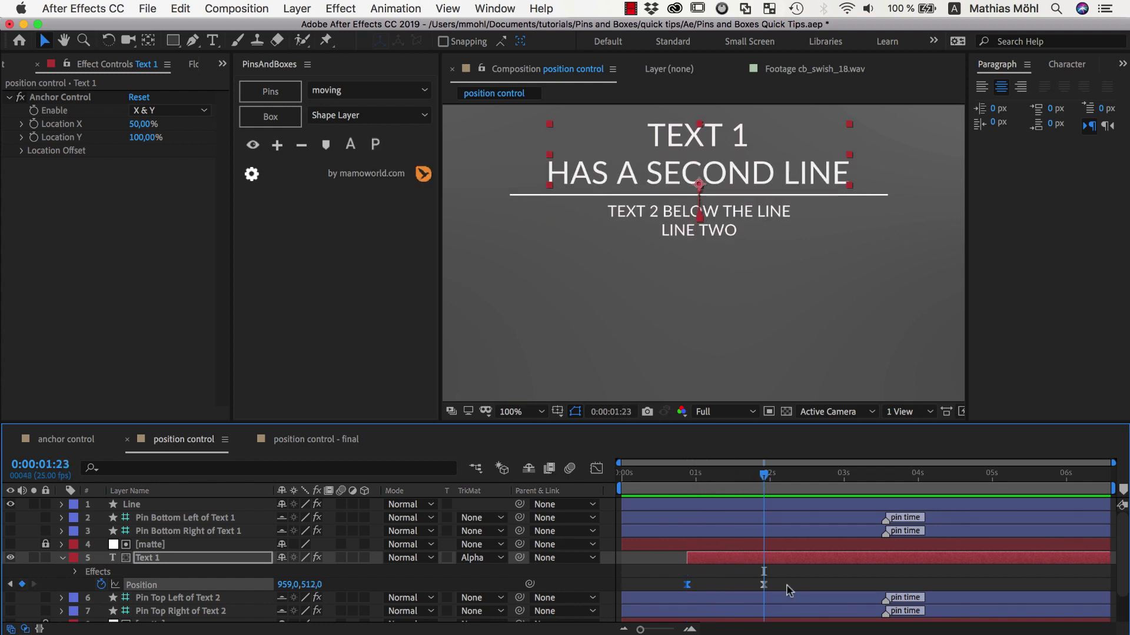
{"action": "scroll", "coordinate": [103, 586], "scroll_direction": "down", "scroll_amount": 3}
{"action": "left_click", "coordinate": [103, 589]}
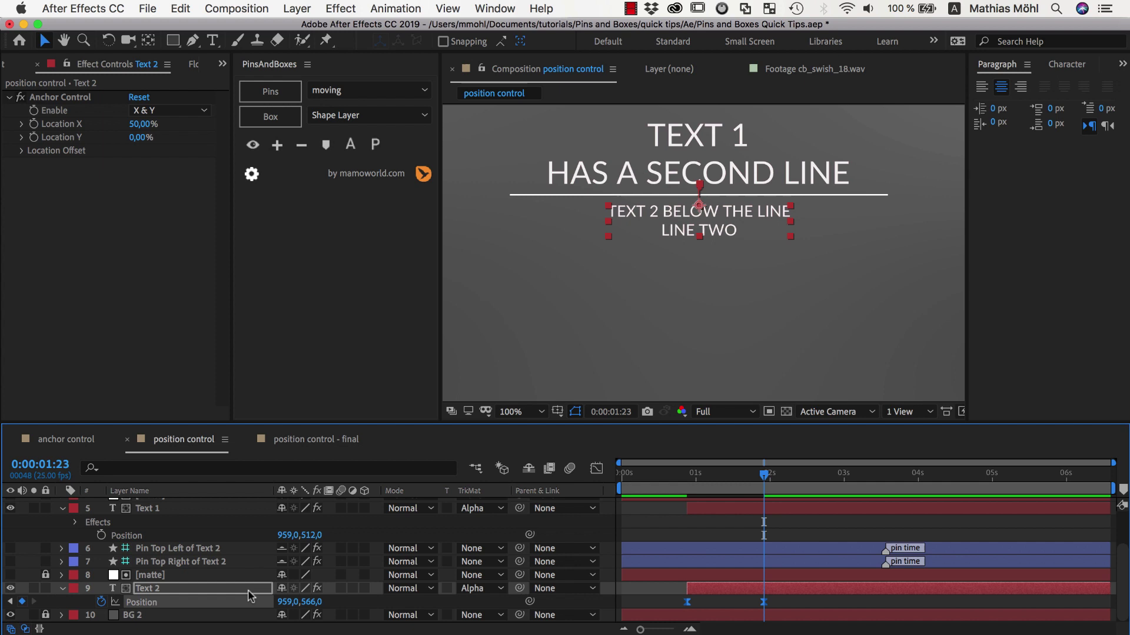
{"action": "left_click", "coordinate": [101, 602]}
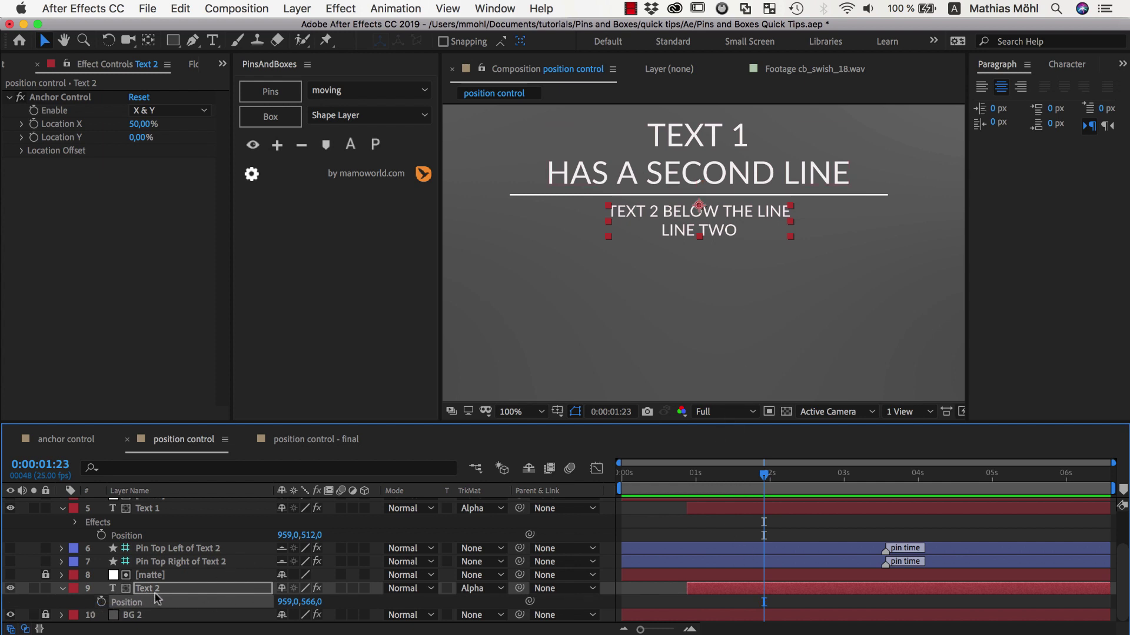
{"action": "scroll", "coordinate": [159, 599], "scroll_direction": "up", "scroll_amount": 2}
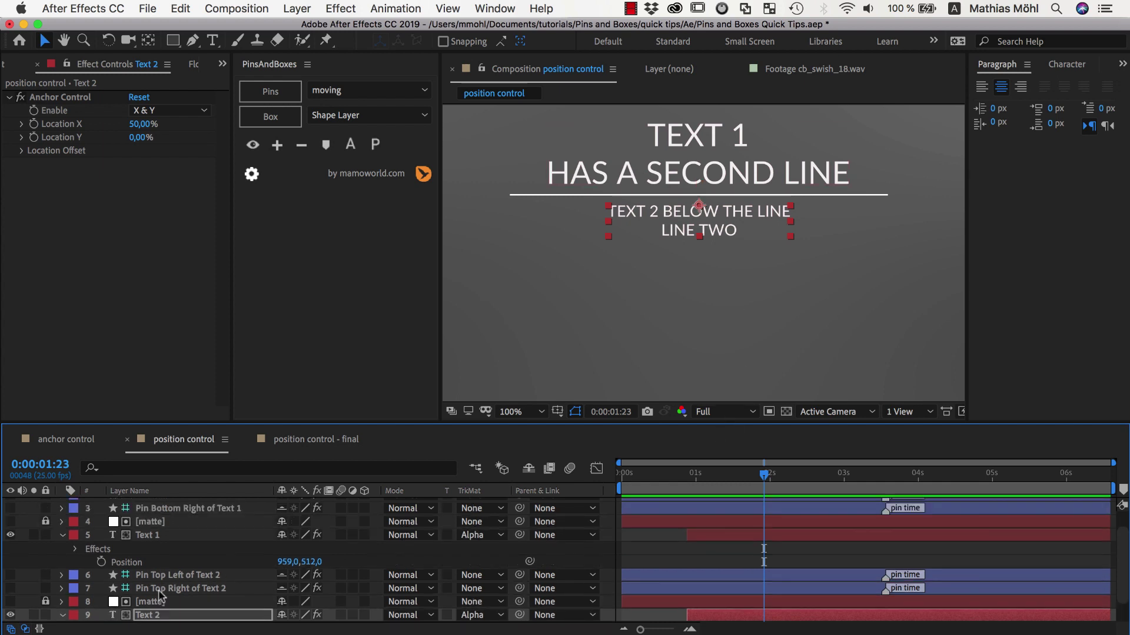
- Add a PinsAndBoxes Position Control effect to both Text 1 and Text 2
{"action": "left_click", "coordinate": [158, 537], "text": "super"}
{"action": "left_click", "coordinate": [153, 615], "text": "super"}
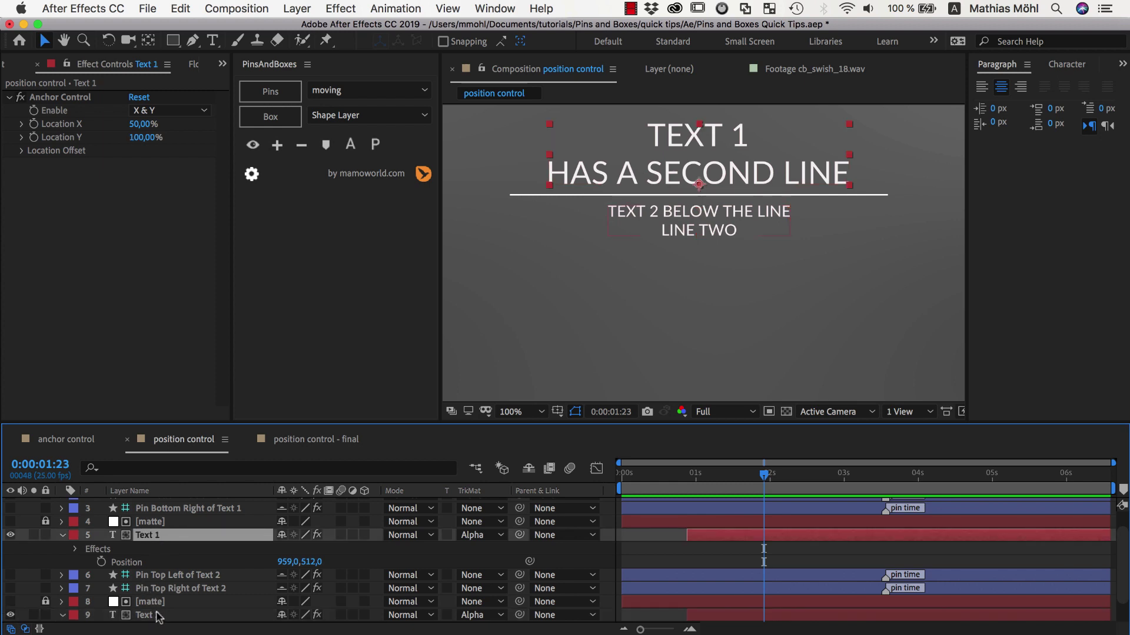
{"action": "left_click", "coordinate": [155, 615], "text": "super"}
{"action": "left_click", "coordinate": [375, 145]}
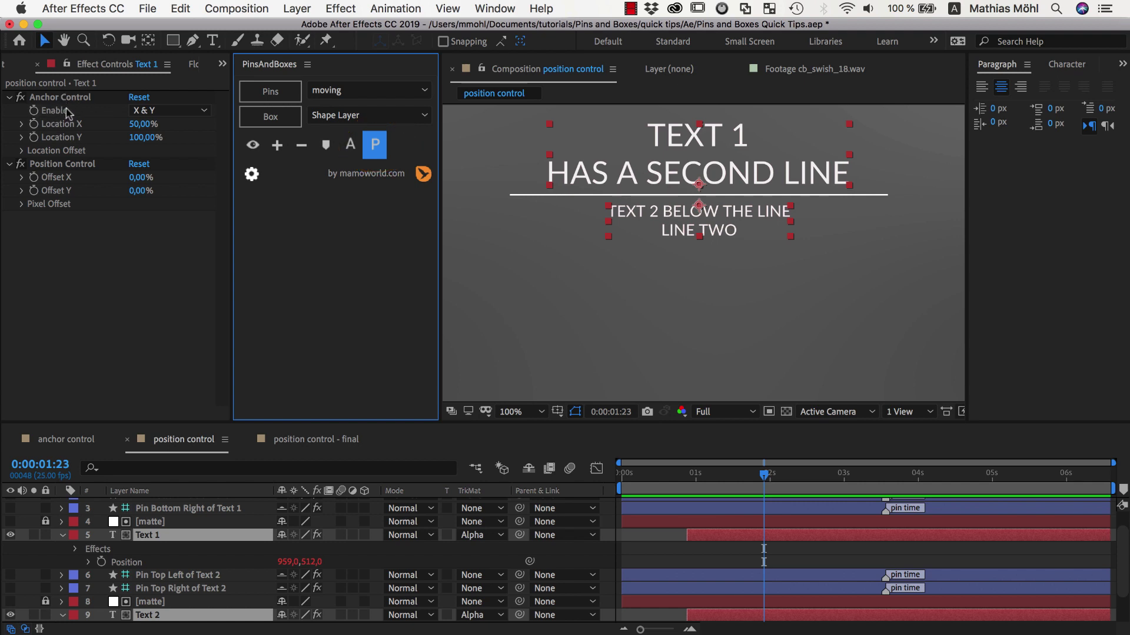
{"action": "left_click", "coordinate": [85, 164]}
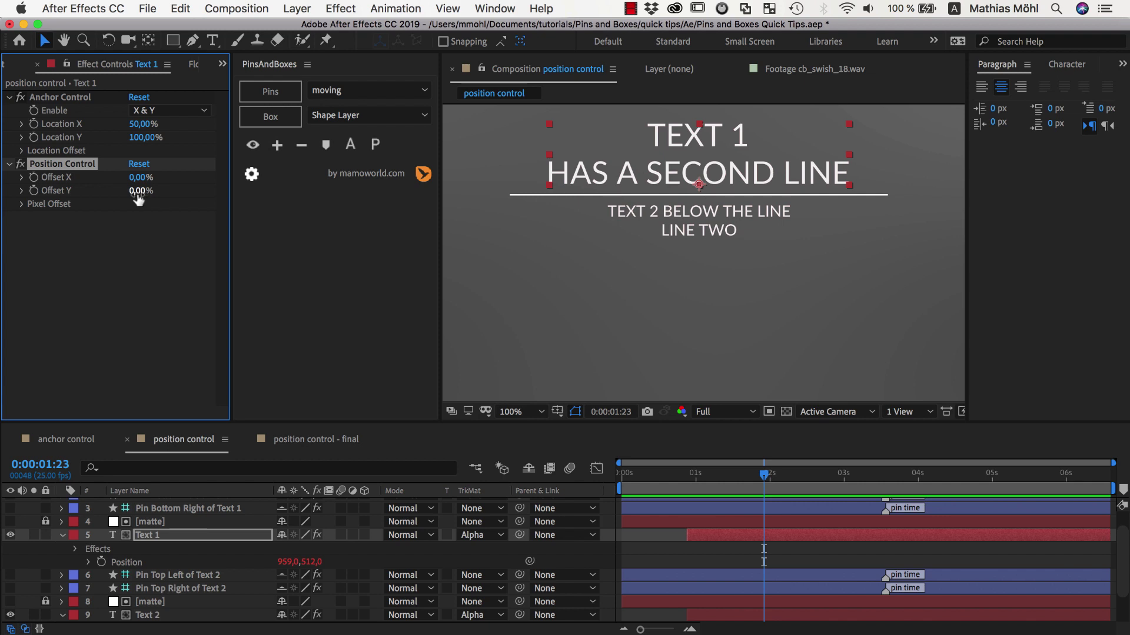
- Keyframe Text 1's Offset Y at 0% and Pixel Offset Y at 0 at 0:00:01:23
{"action": "left_click_drag", "start_coordinate": [137, 192], "coordinate": [176, 204]}
{"action": "left_click", "coordinate": [34, 191]}
{"action": "left_click", "coordinate": [23, 204]}
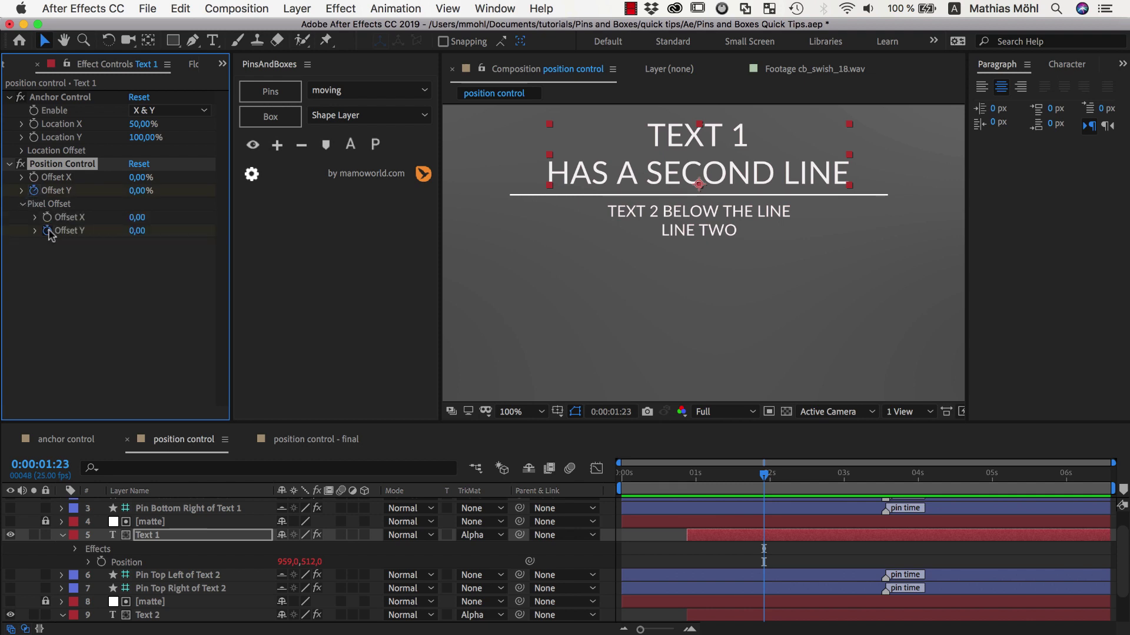
{"action": "left_click", "coordinate": [46, 231]}
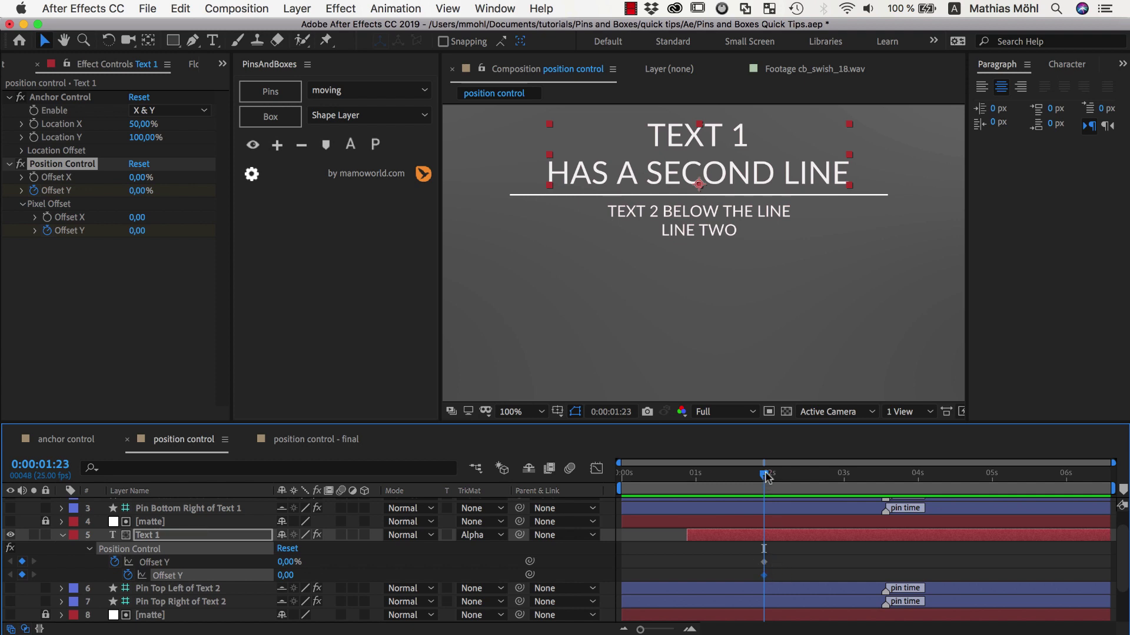
{"action": "left_click_drag", "start_coordinate": [766, 477], "coordinate": [686, 484]}
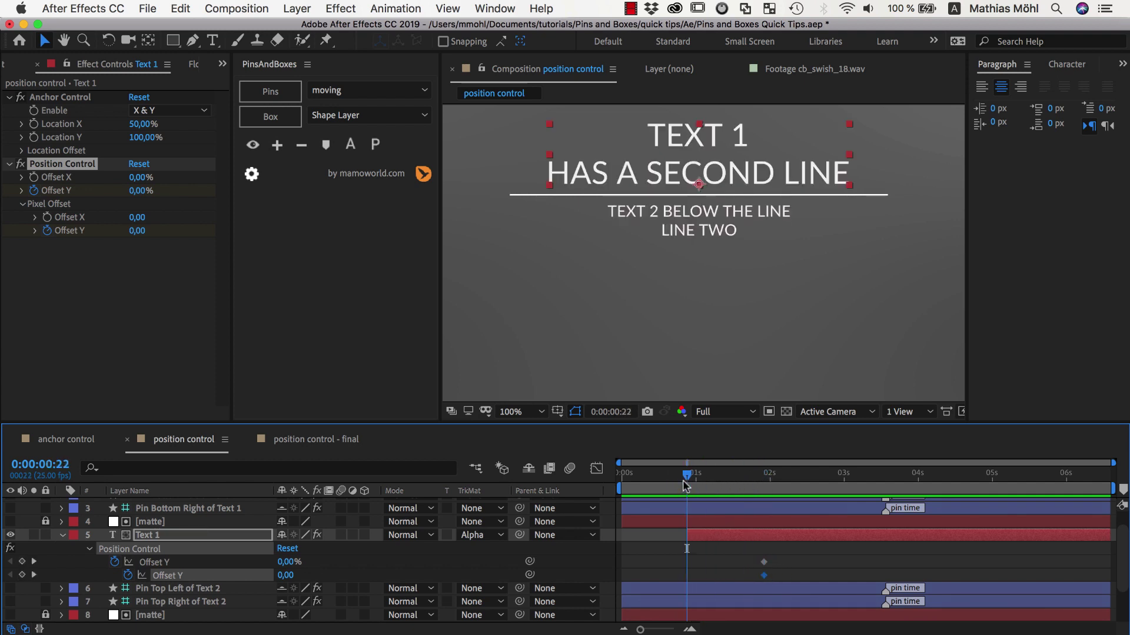
- At 0:00:00:22 set Text 1's Offset Y to 100% and Pixel Offset Y to 25
{"action": "left_click", "coordinate": [700, 193]}
{"action": "left_click", "coordinate": [138, 190]}
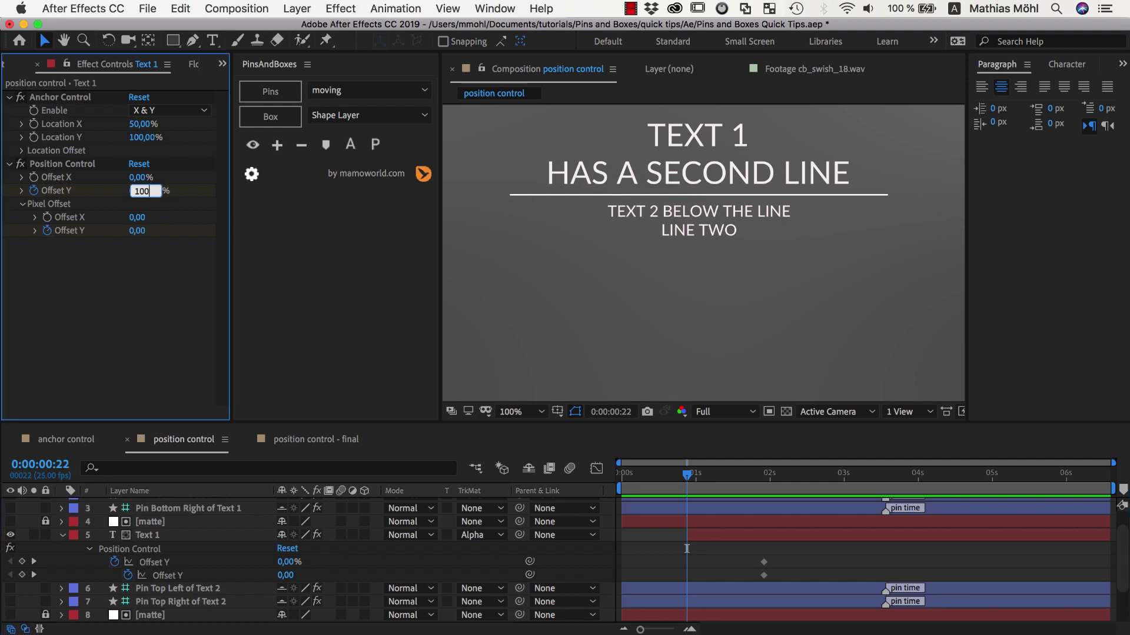
{"action": "type", "text": "100"}
{"action": "key", "text": "Return"}
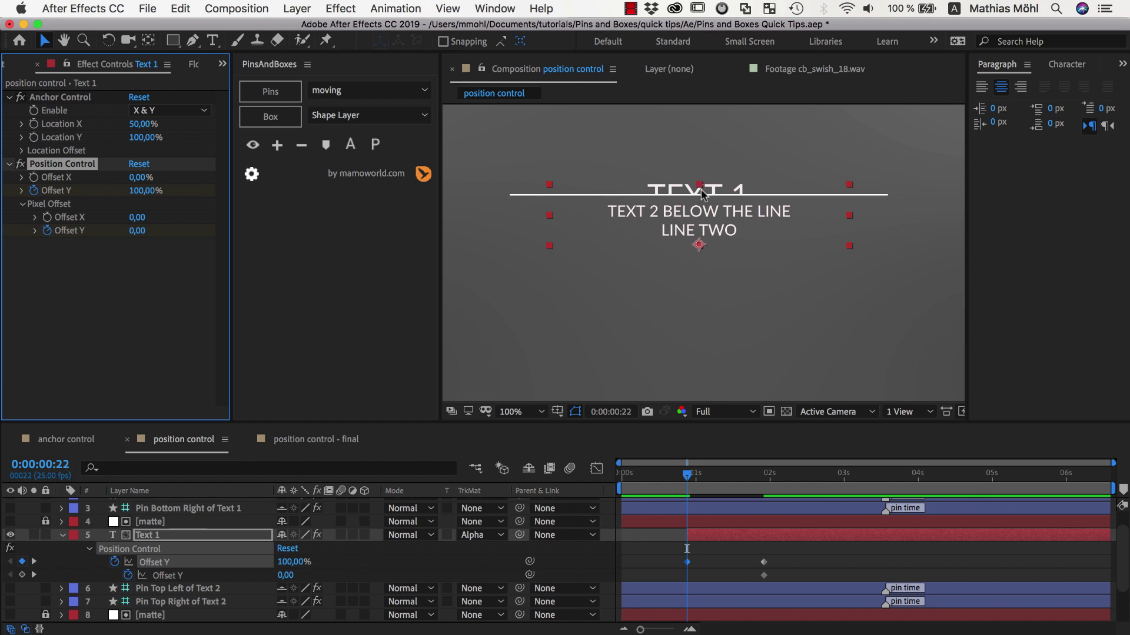
{"action": "left_click_drag", "start_coordinate": [139, 190], "coordinate": [158, 192]}
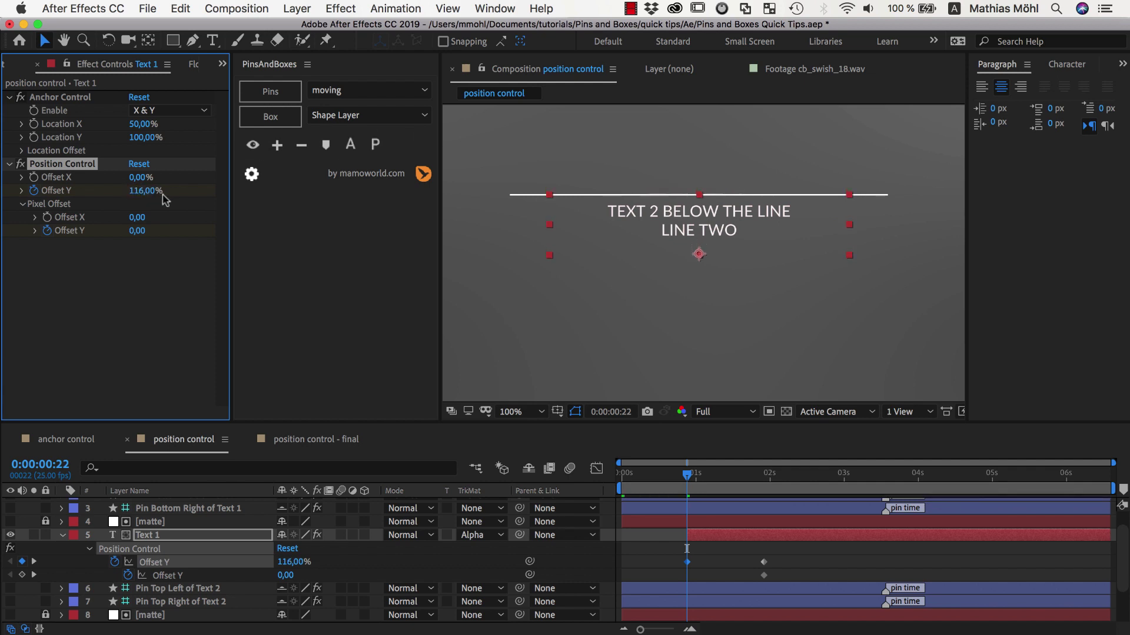
{"action": "key", "text": "super+z"}
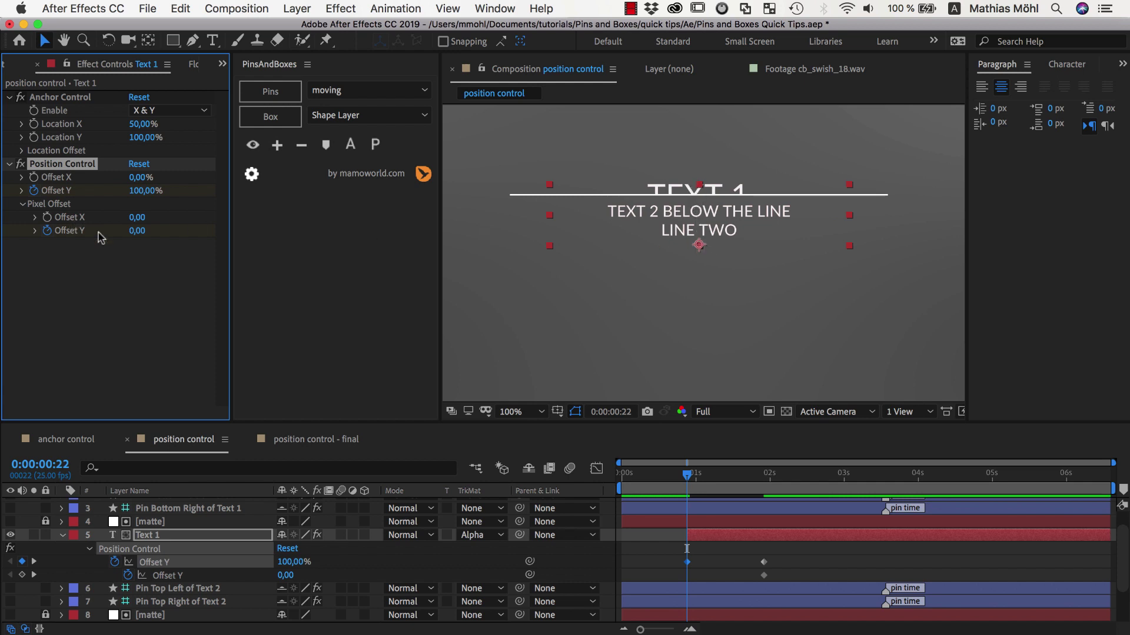
{"action": "left_click_drag", "start_coordinate": [139, 231], "coordinate": [165, 236]}
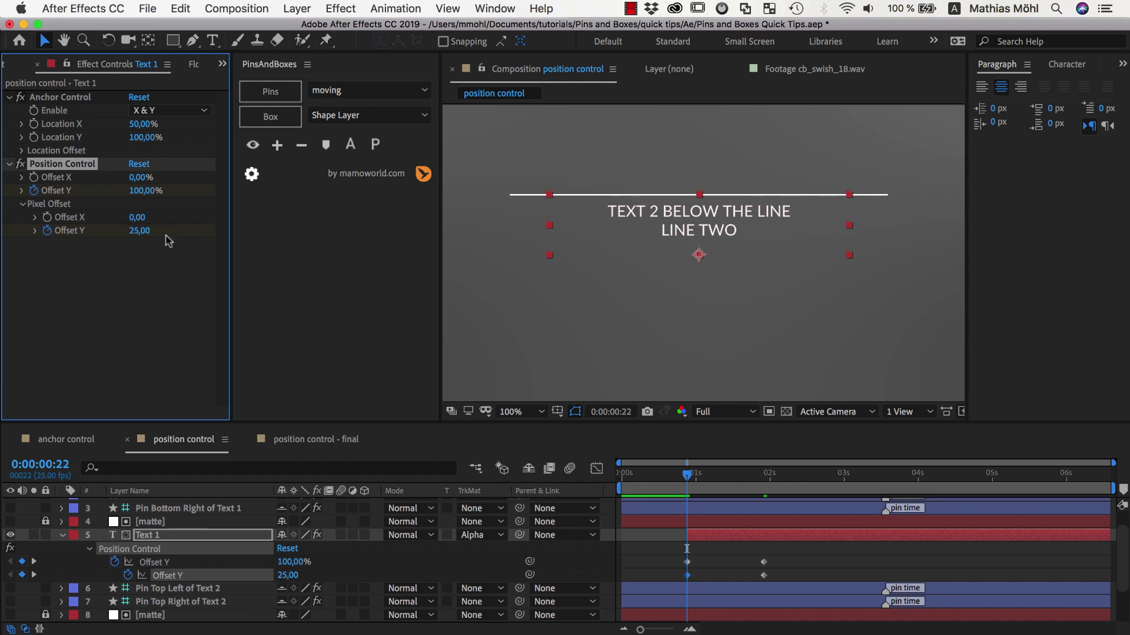
{"action": "left_click_drag", "start_coordinate": [687, 475], "coordinate": [763, 478]}
- Delete the 'HAS A SECOND LINE' line from Text 1 and scrub to check its rise
{"action": "double_click", "coordinate": [697, 176]}
{"action": "key", "text": "BackSpace"}
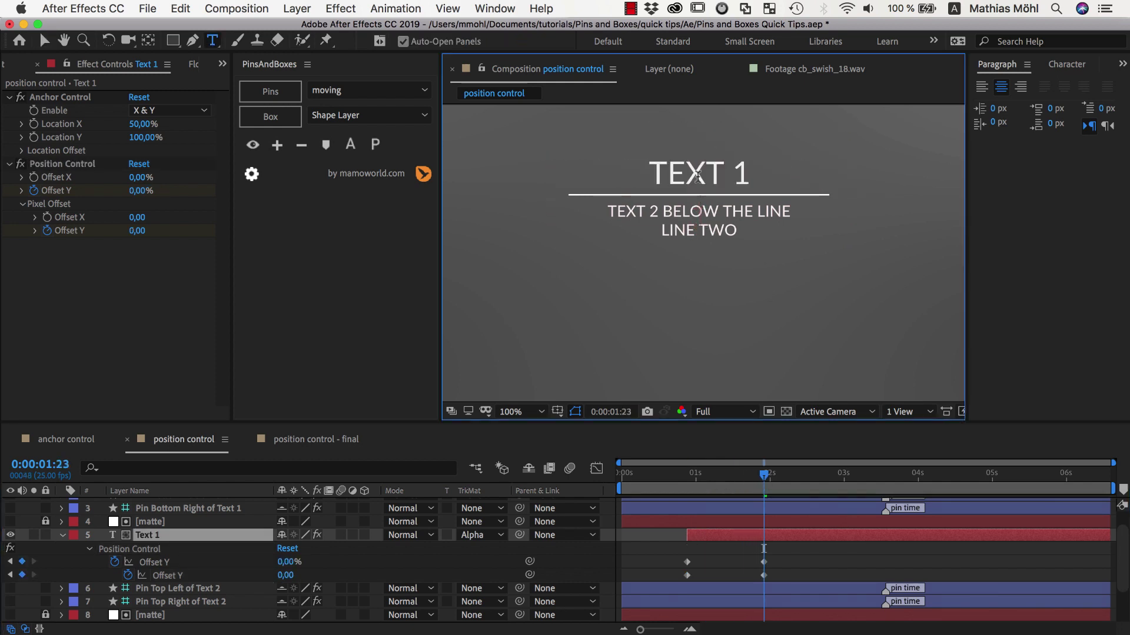
{"action": "left_click", "coordinate": [44, 40]}
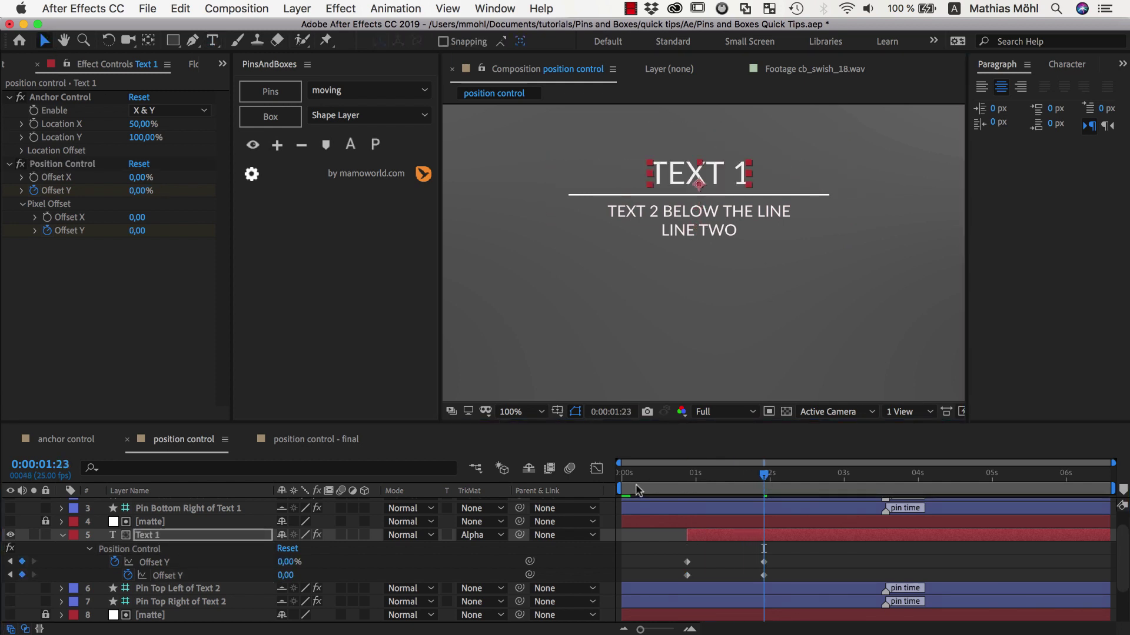
{"action": "left_click", "coordinate": [758, 479]}
{"action": "mouse_move", "coordinate": [756, 481]}
{"action": "left_mouse_down"}
{"action": "mouse_move", "coordinate": [671, 480]}
{"action": "mouse_move", "coordinate": [780, 479]}
{"action": "mouse_move", "coordinate": [763, 480]}
{"action": "left_mouse_up"}
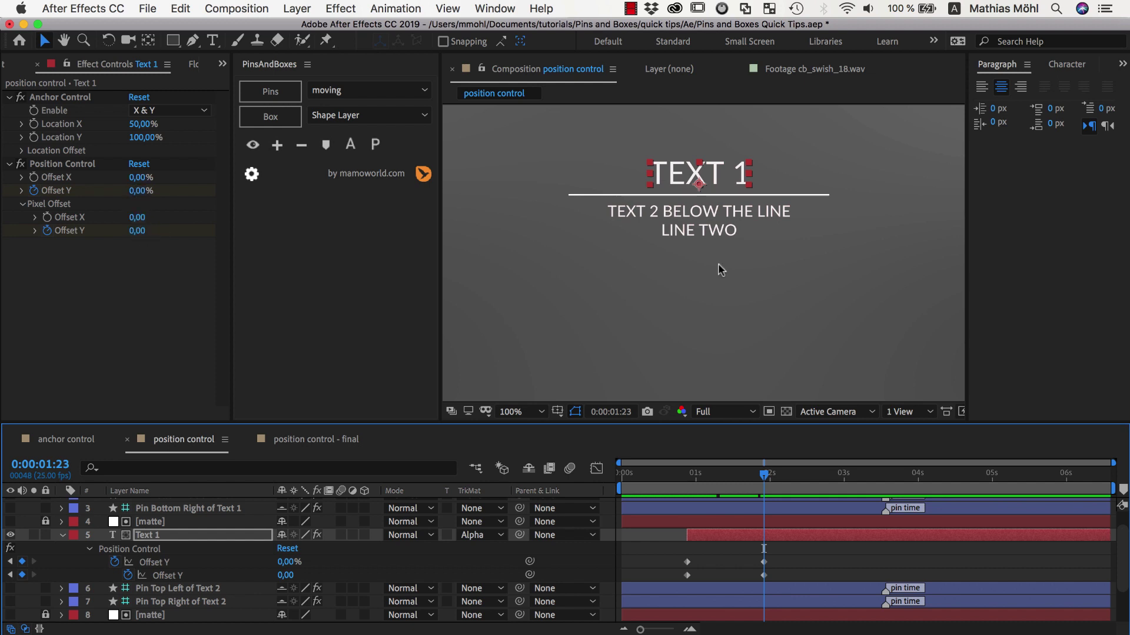
- Apply Easy Ease to Text 1's Offset Y and Pixel Offset Y keyframes and preview the smoother rise
{"action": "left_click", "coordinate": [687, 473]}
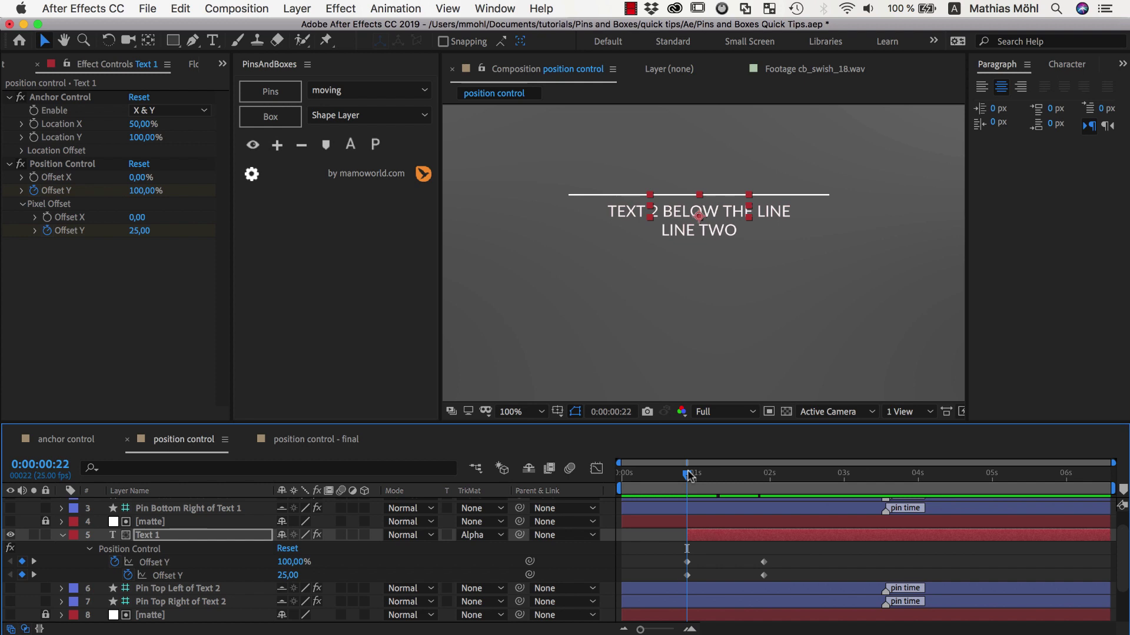
{"action": "key", "text": "space"}
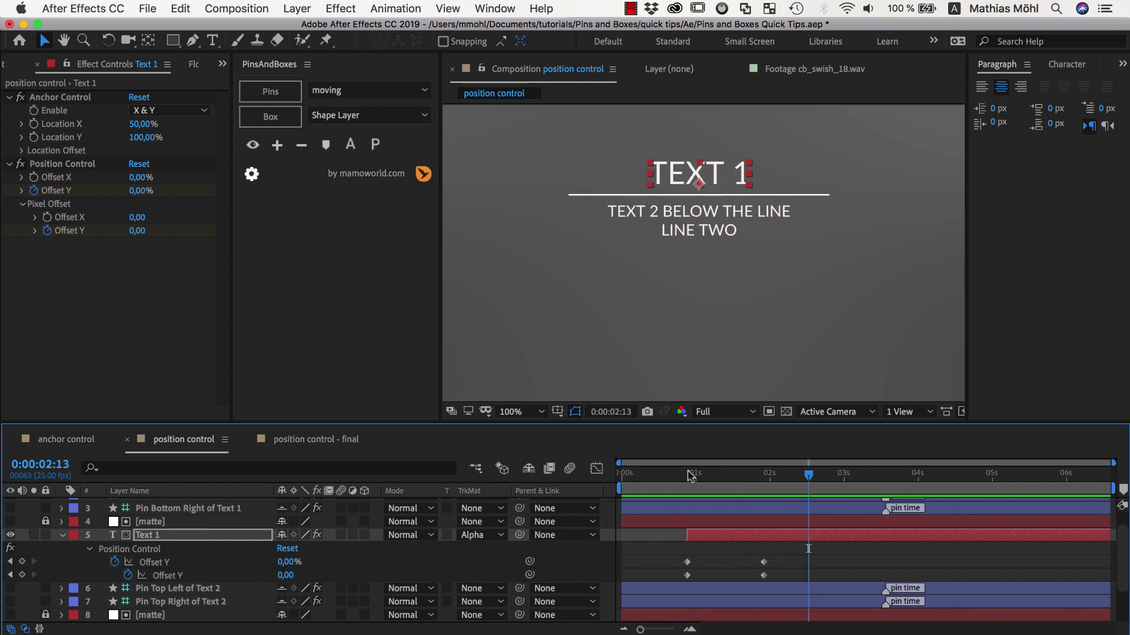
{"action": "left_click_drag", "start_coordinate": [782, 588], "coordinate": [756, 556]}
{"action": "right_click", "coordinate": [764, 576]}
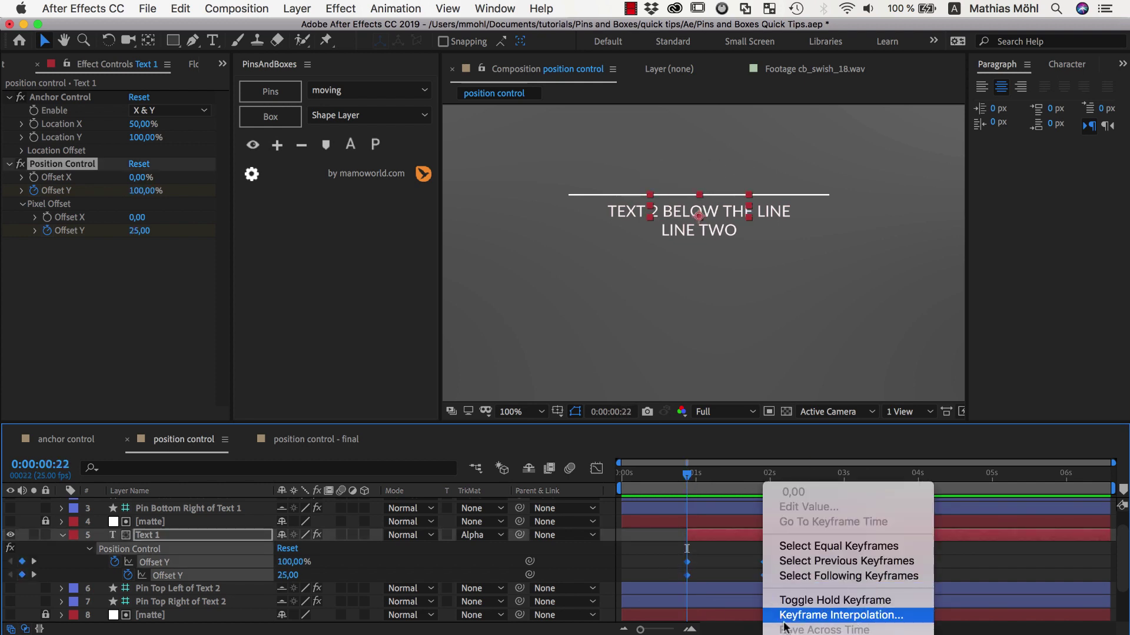
{"action": "left_click", "coordinate": [649, 571]}
{"action": "key", "text": "space"}
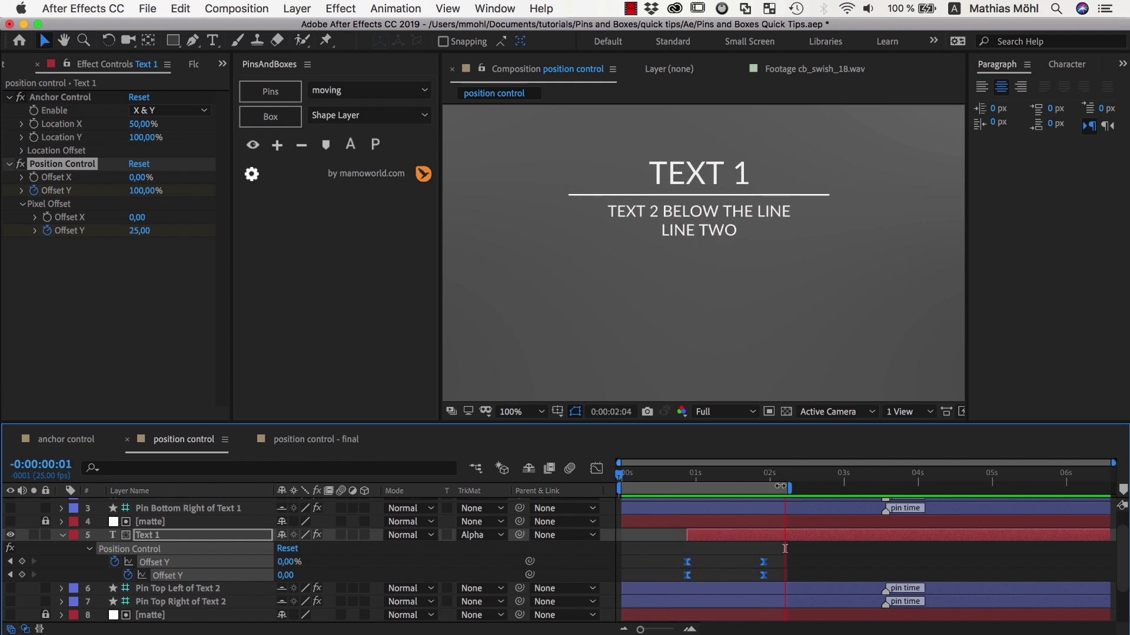
- Select Text 2's Position Control effect in the timeline
{"action": "left_click", "coordinate": [699, 221]}
{"action": "left_click", "coordinate": [145, 578]}
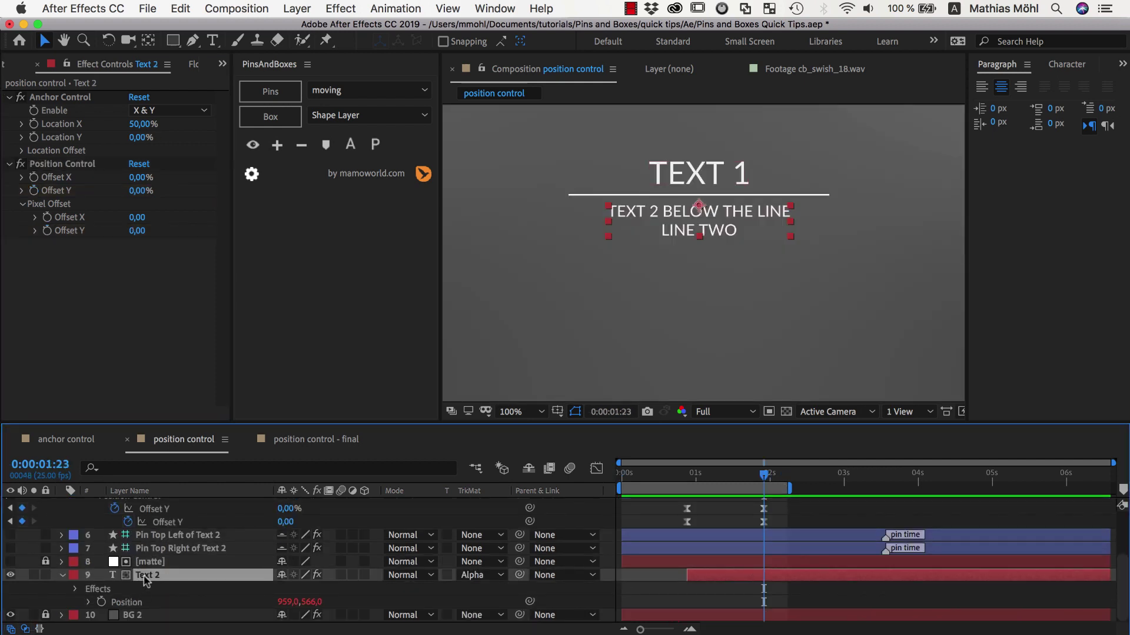
{"action": "left_click", "coordinate": [47, 231]}
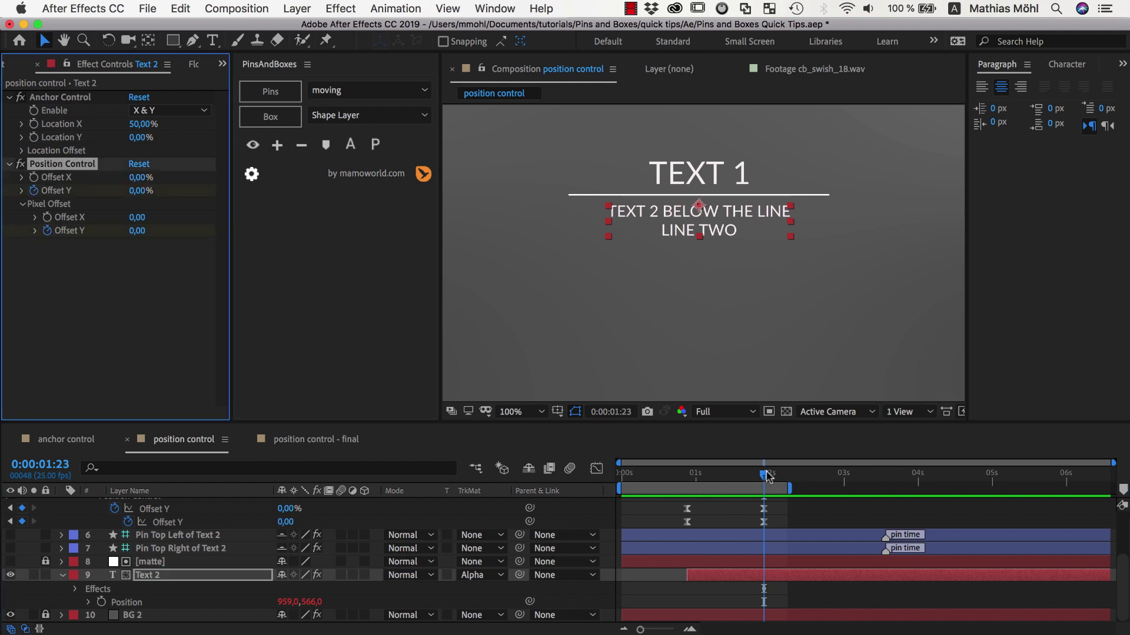
- At 0:00:00:22 set Text 2's Offset Y to -100% and Pixel Offset Y to -25, then select its offset keyframes
{"action": "left_click_drag", "start_coordinate": [768, 477], "coordinate": [691, 491]}
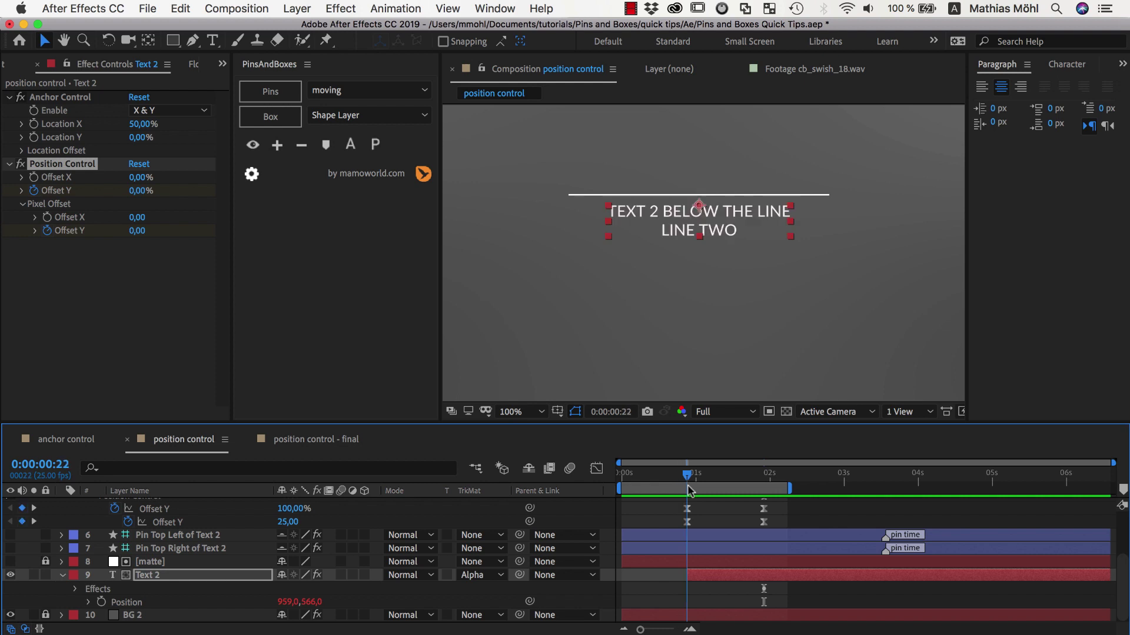
{"action": "left_click_drag", "start_coordinate": [138, 191], "coordinate": [66, 200]}
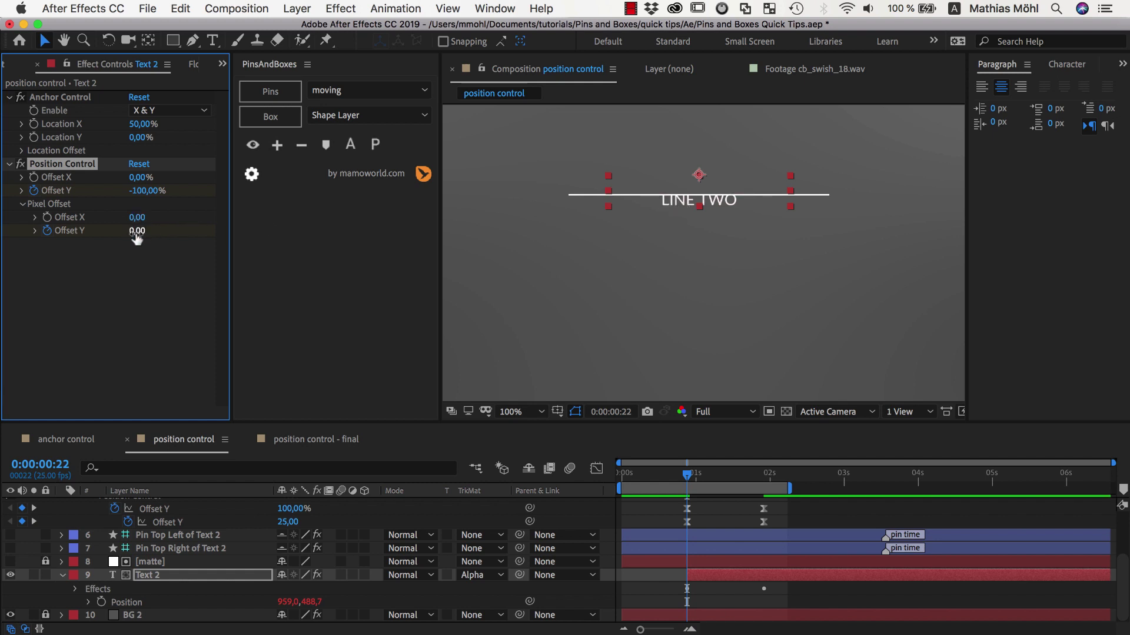
{"action": "left_click_drag", "start_coordinate": [136, 231], "coordinate": [118, 232]}
{"action": "key", "text": "u"}
{"action": "left_click_drag", "start_coordinate": [791, 617], "coordinate": [621, 579]}
- Delete the 'TEXT 2 BELOW THE LINE' line so Text 2 reads only LINE TWO
{"action": "key", "text": "space"}
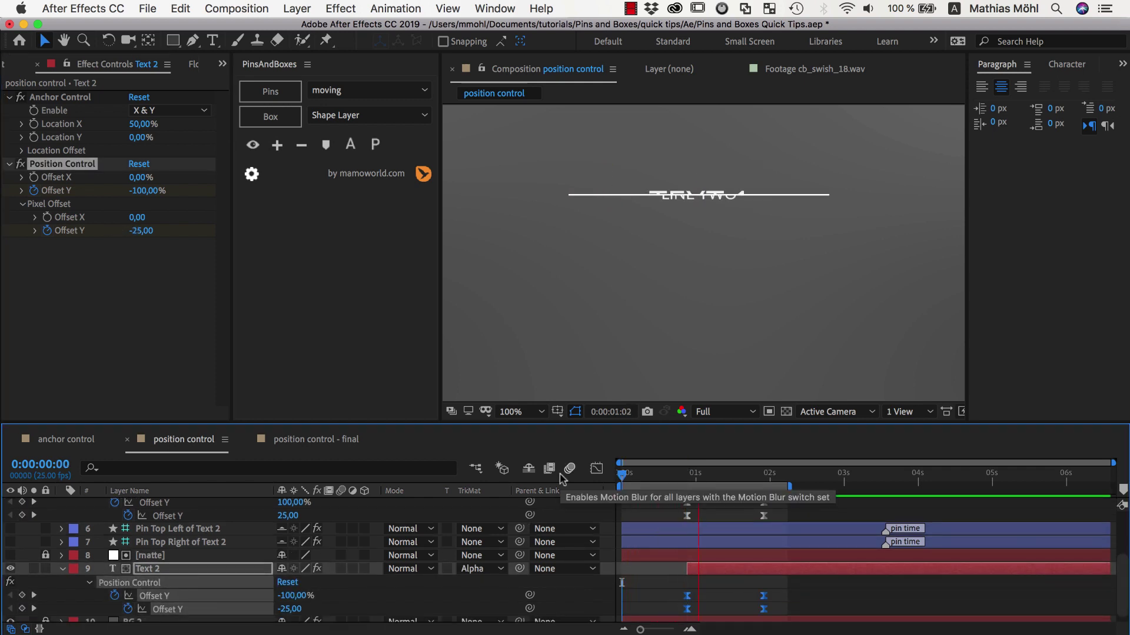
{"action": "double_click", "coordinate": [673, 209]}
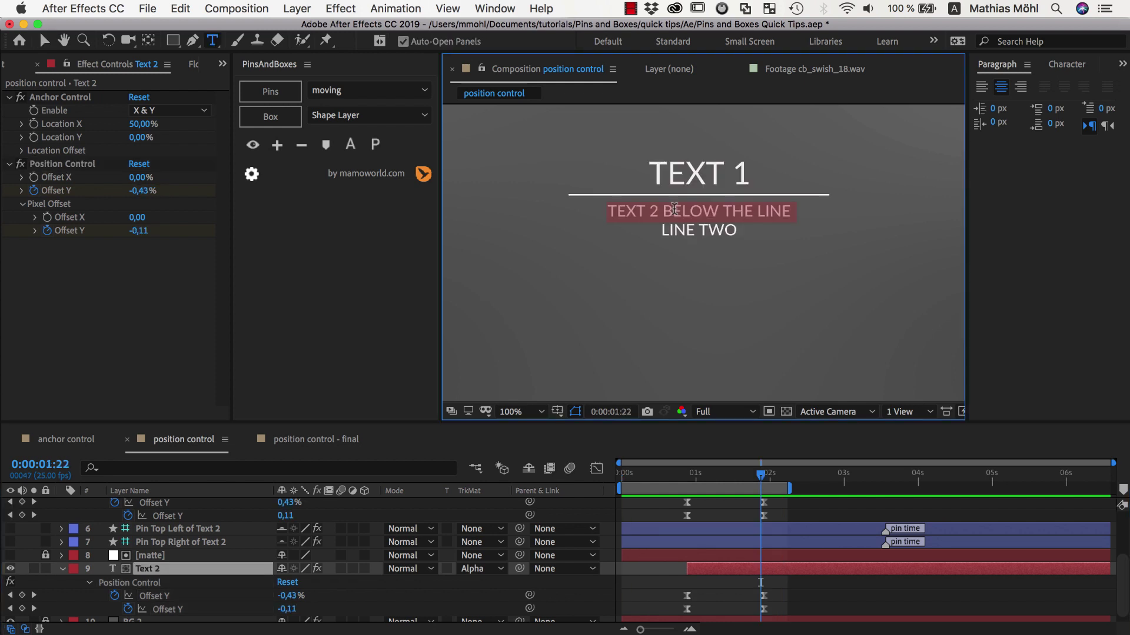
{"action": "key", "text": "BackSpace"}
{"action": "key", "text": "Escape"}
- Preview both titles rising from the line and reselect Text 2's Position Control
{"action": "key", "text": "space"}
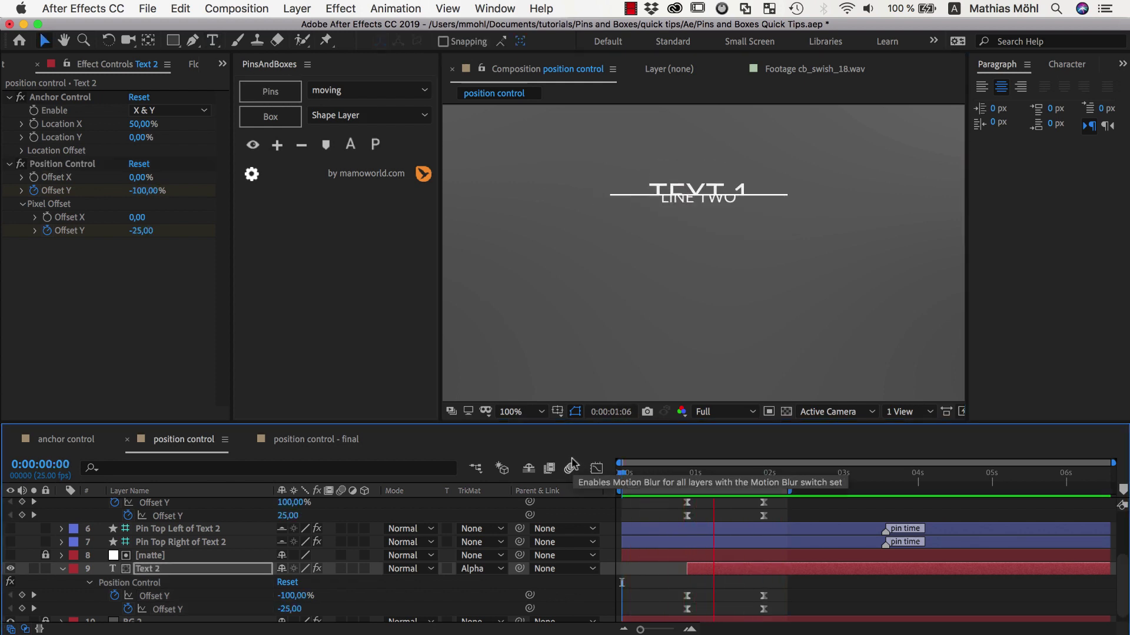
{"action": "key", "text": "space"}
{"action": "left_click", "coordinate": [66, 167]}
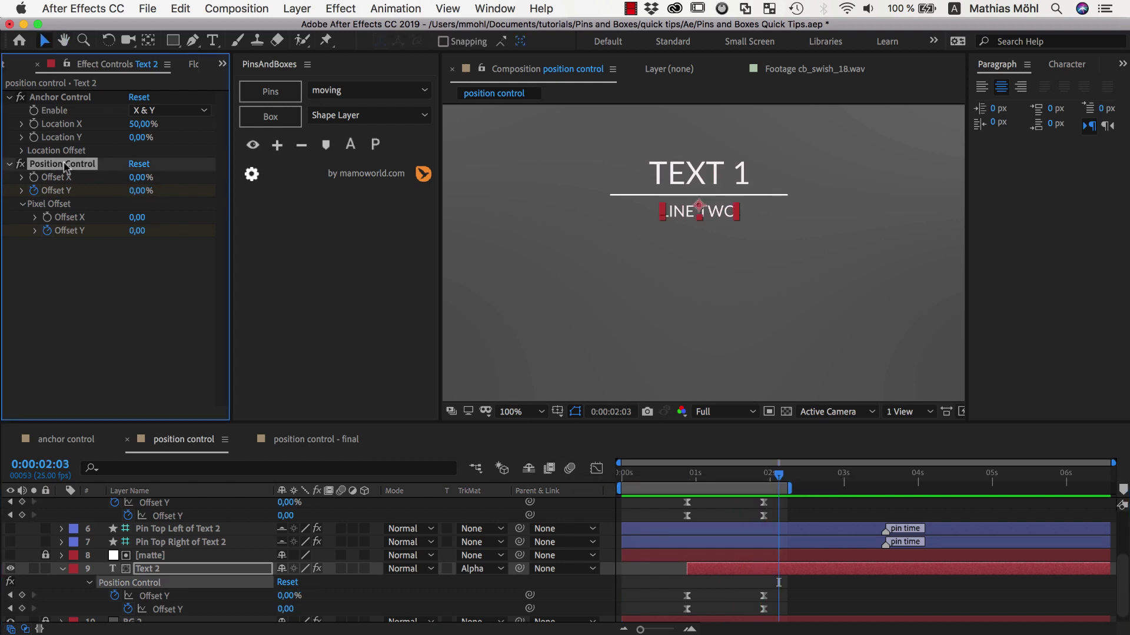